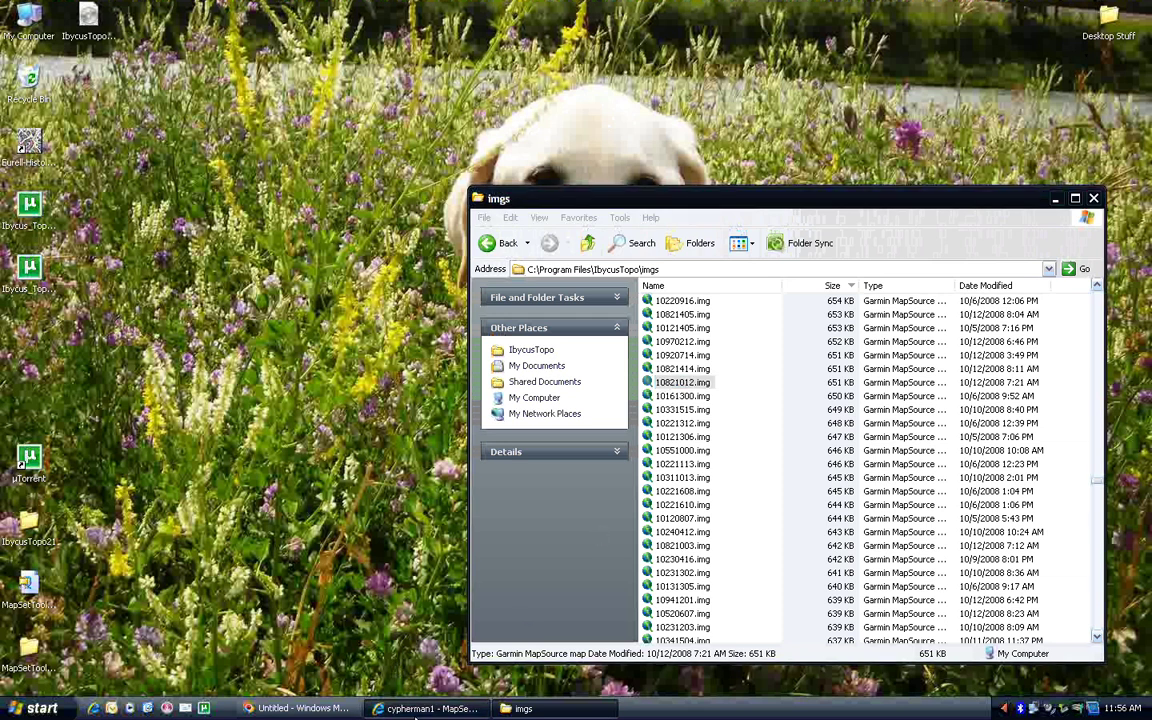
left_click(420, 708)
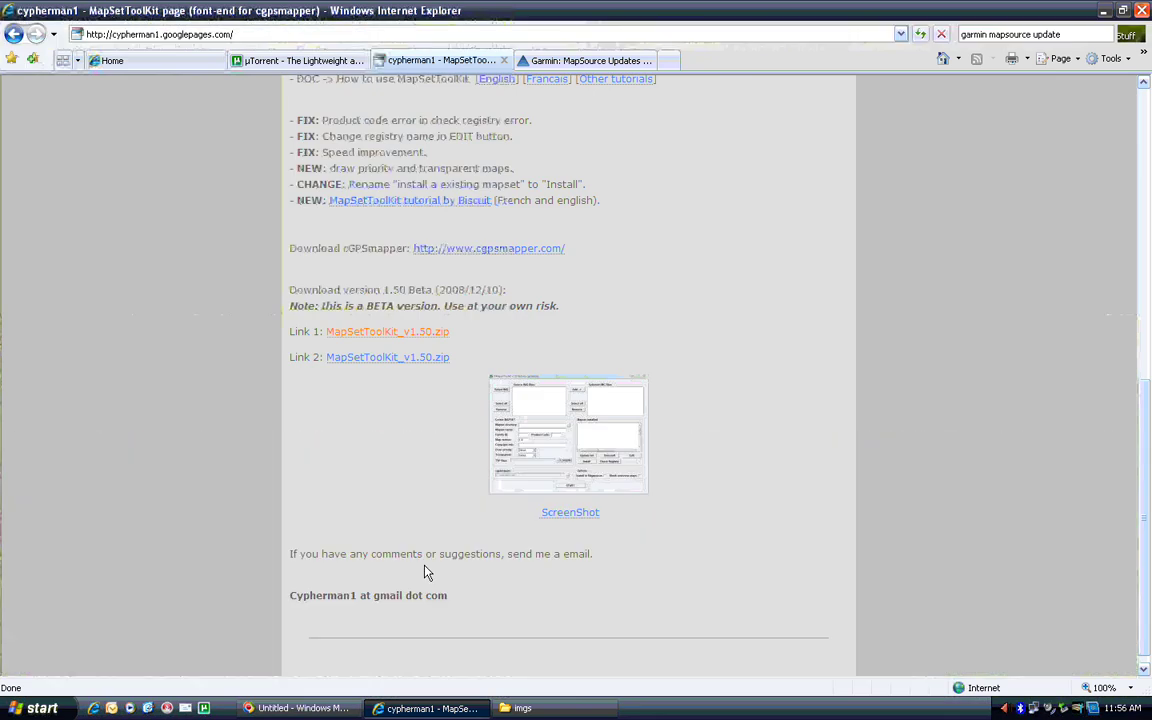
left_click(545, 59)
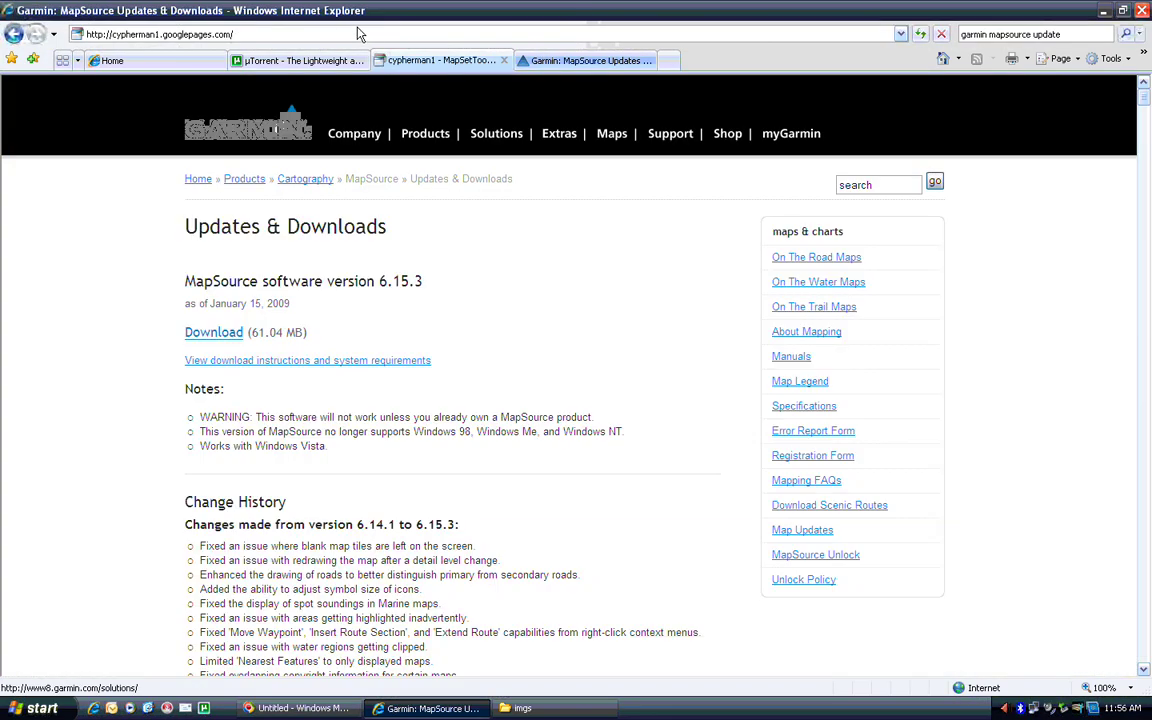
left_click(354, 34)
type("htt")
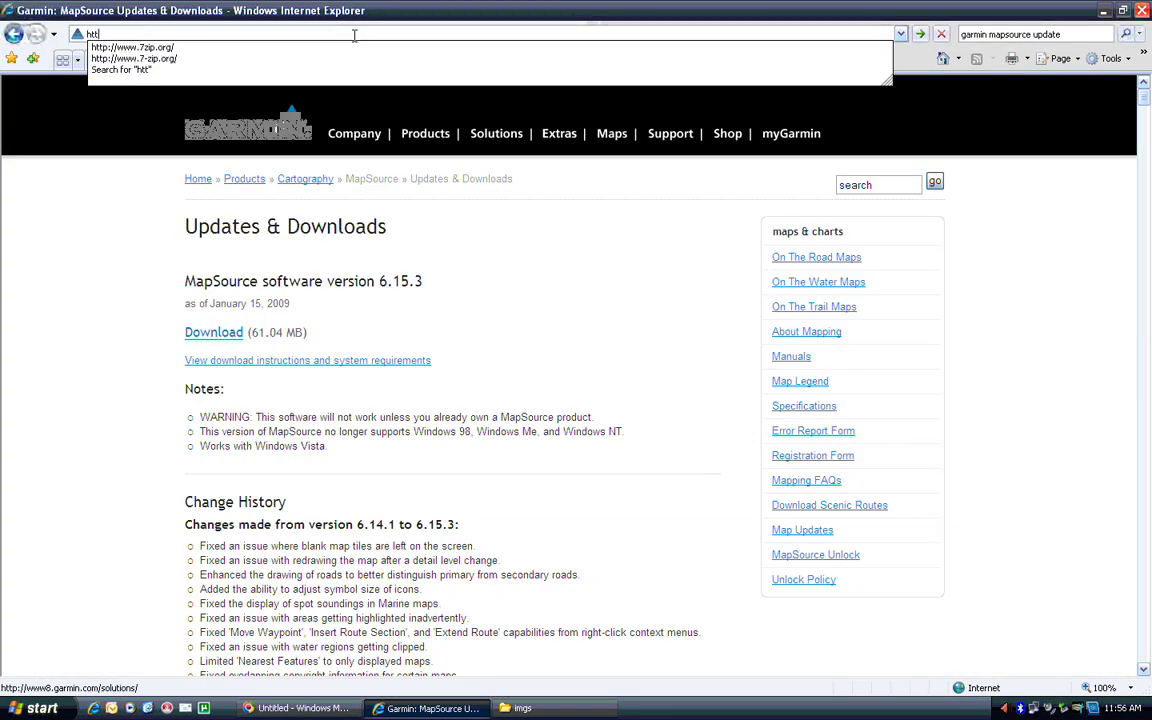
type("p://www.g")
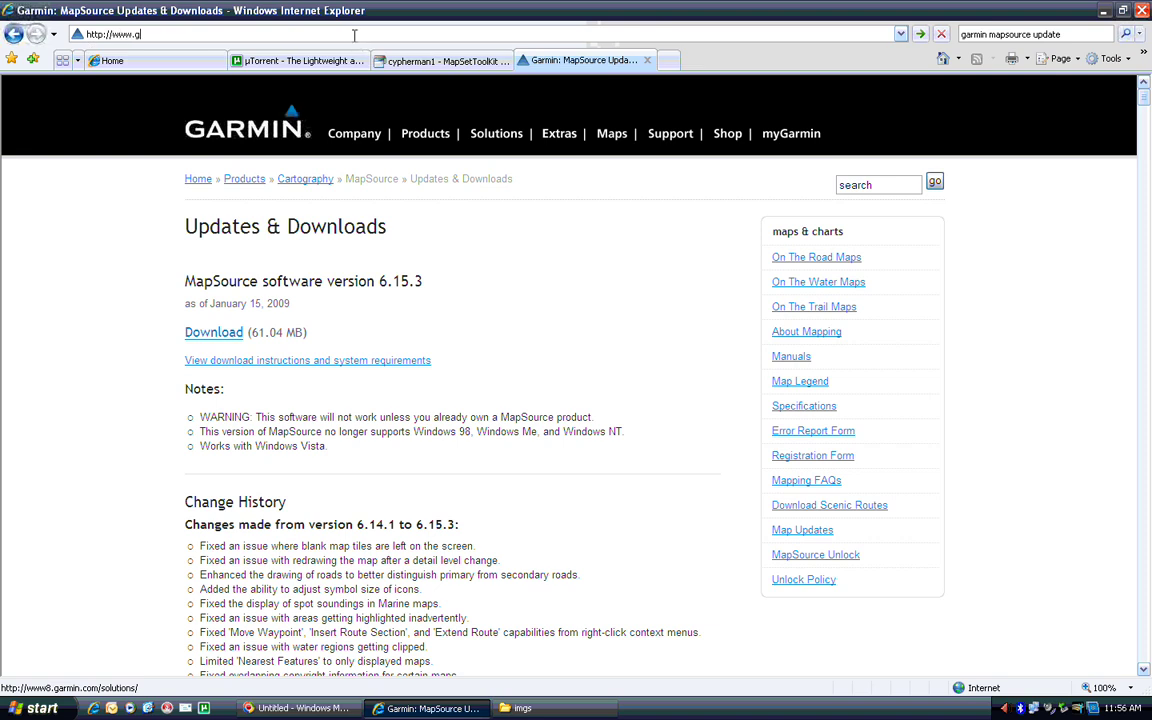
type("e")
key("Down")
key("Return")
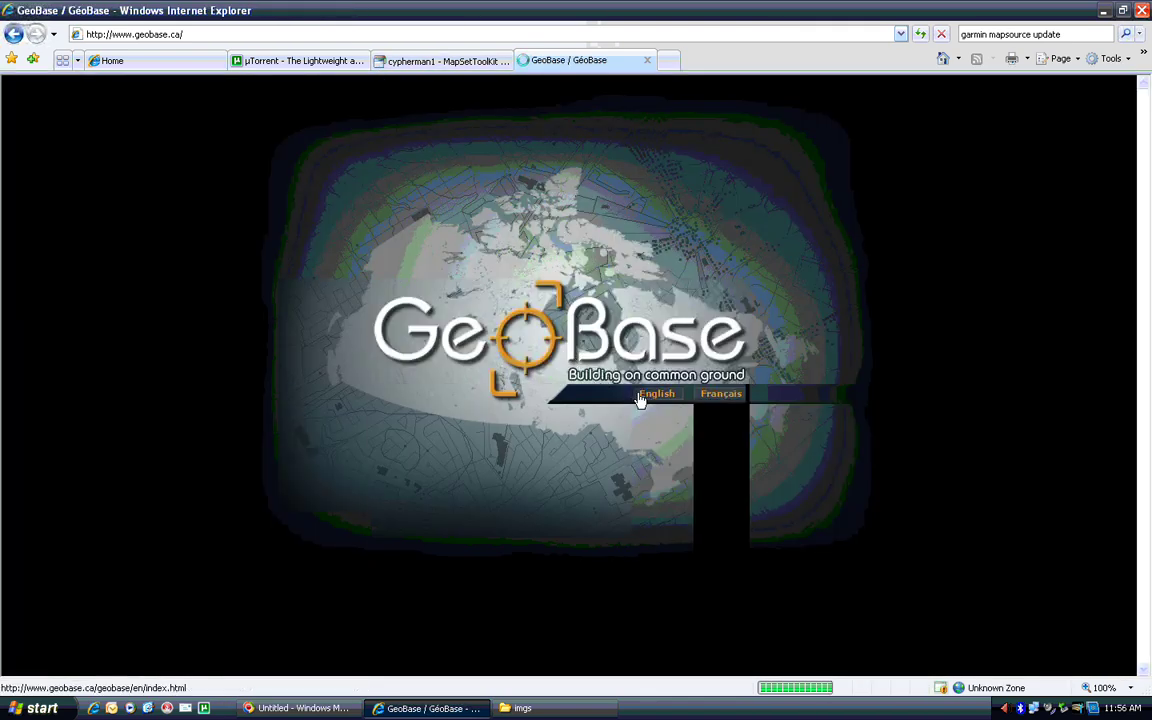
Enter English GeoBase and go Data > CDED > Download to the 1:50,000 map search.
left_click(640, 397)
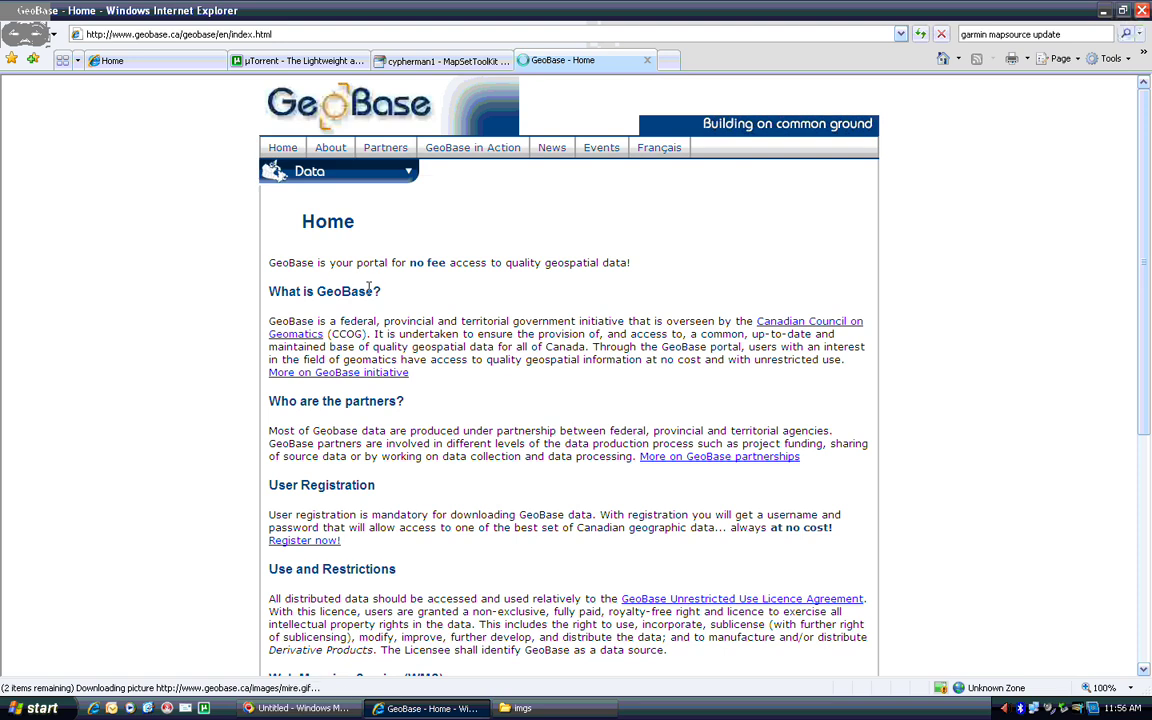
left_click(408, 176)
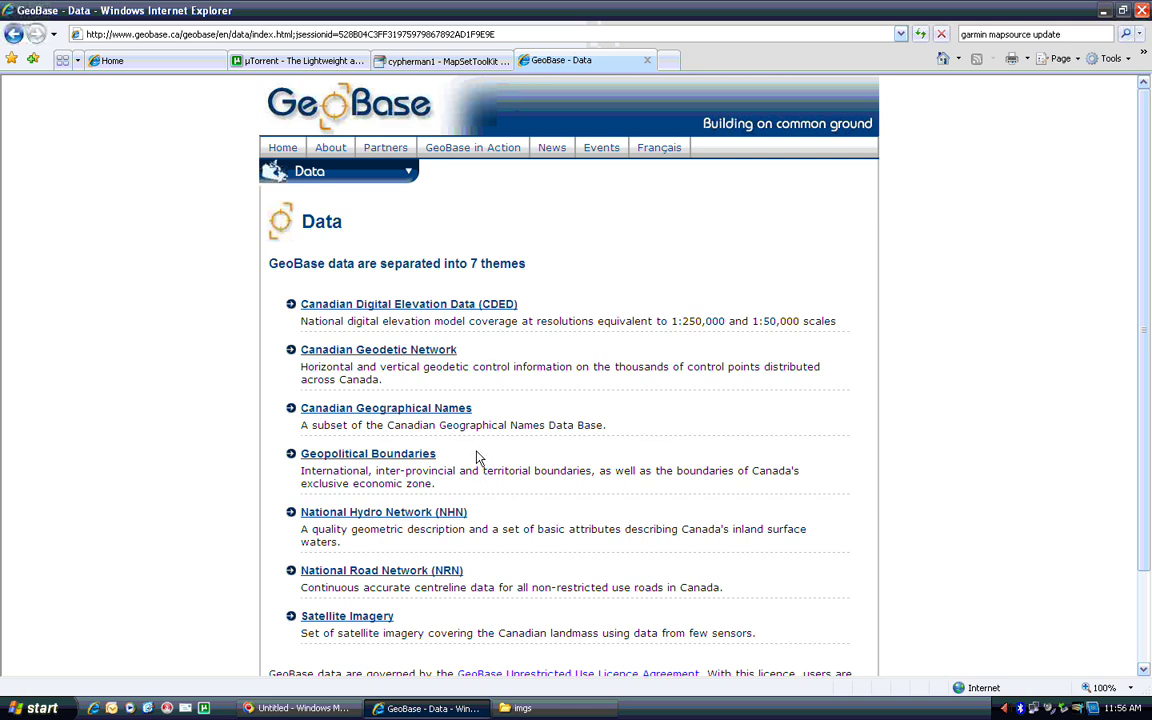
scroll(478, 458, "down", 2)
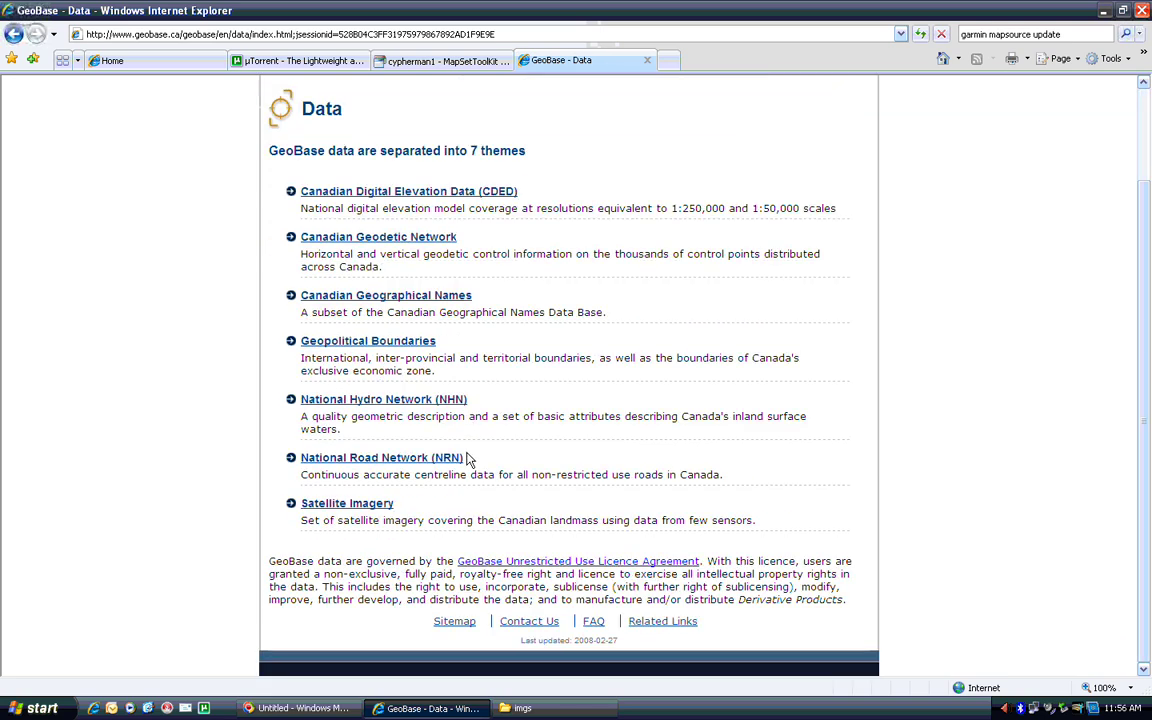
left_click(416, 196)
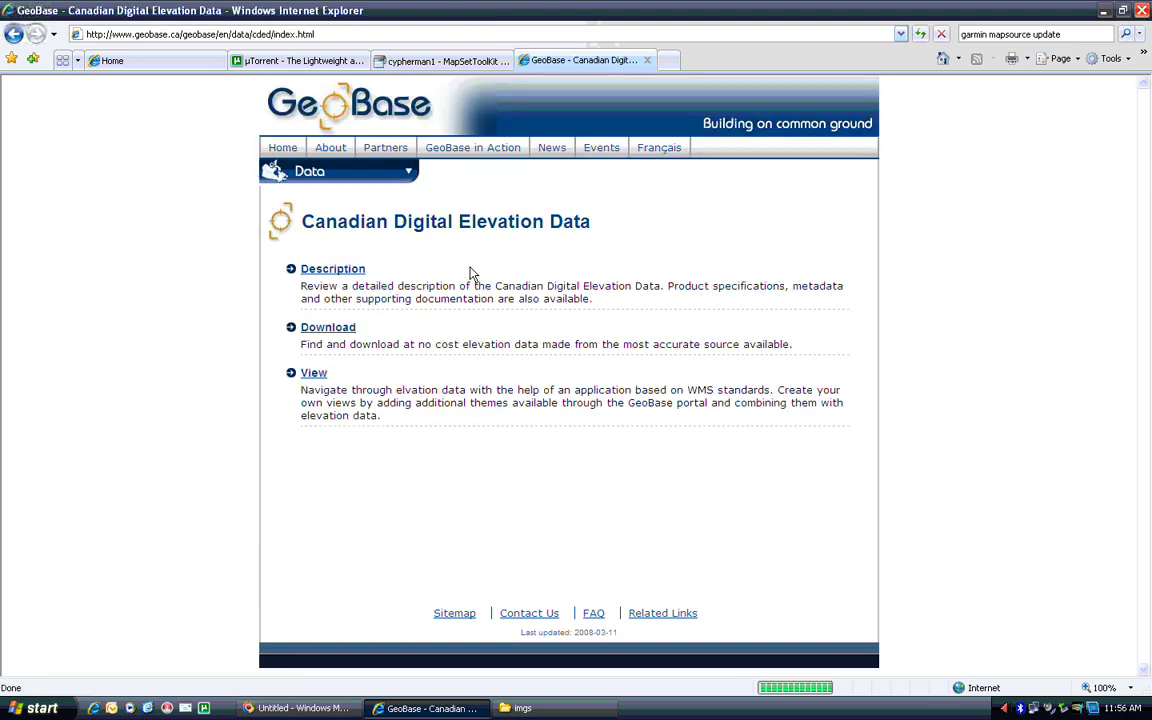
left_click(316, 330)
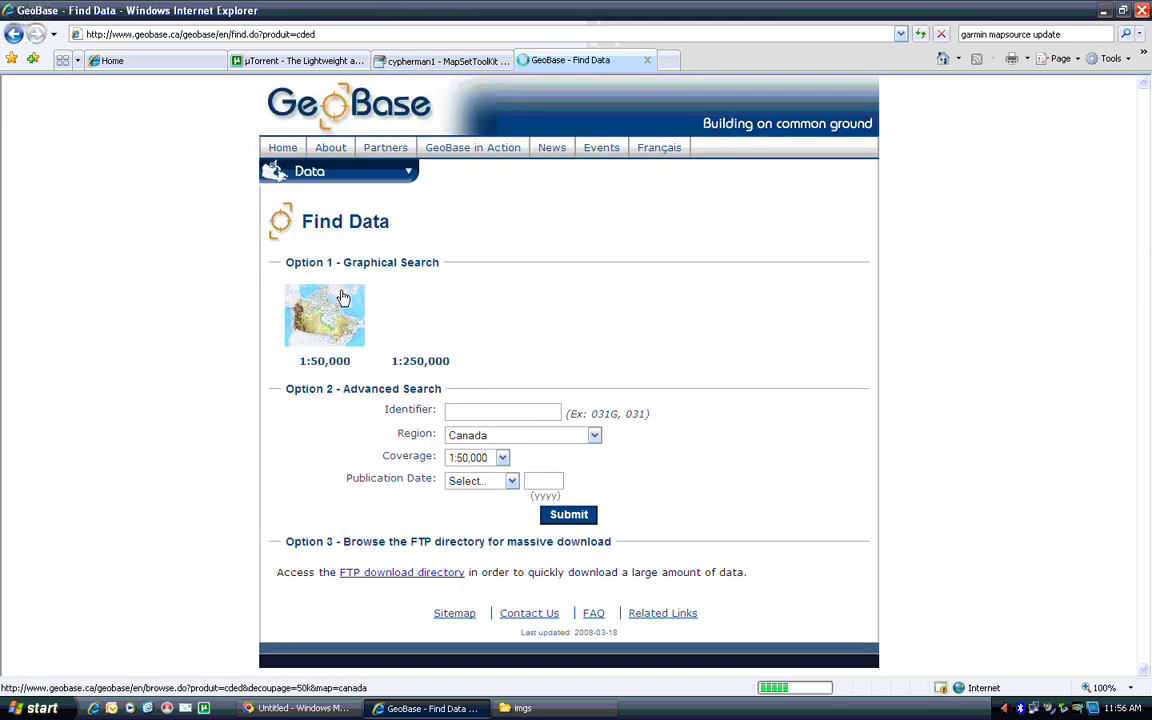
left_click(325, 298)
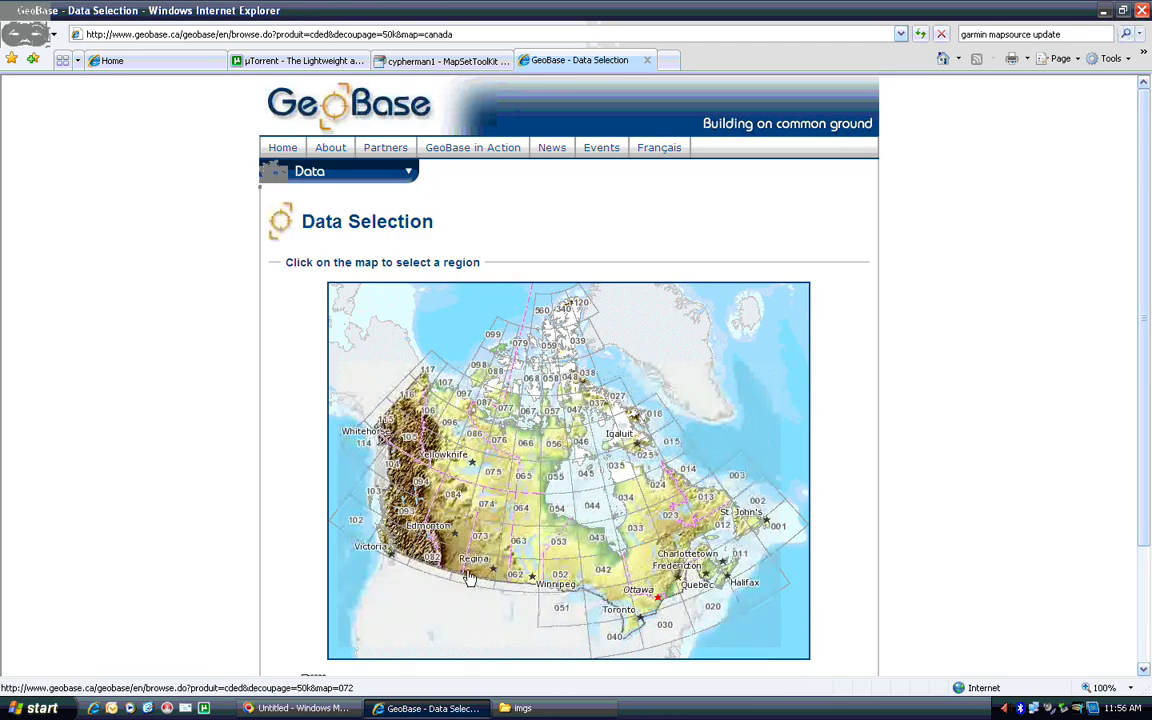
Zoom into map region 082, then sub-region 082J, and go back to the 082 map.
left_click(440, 565)
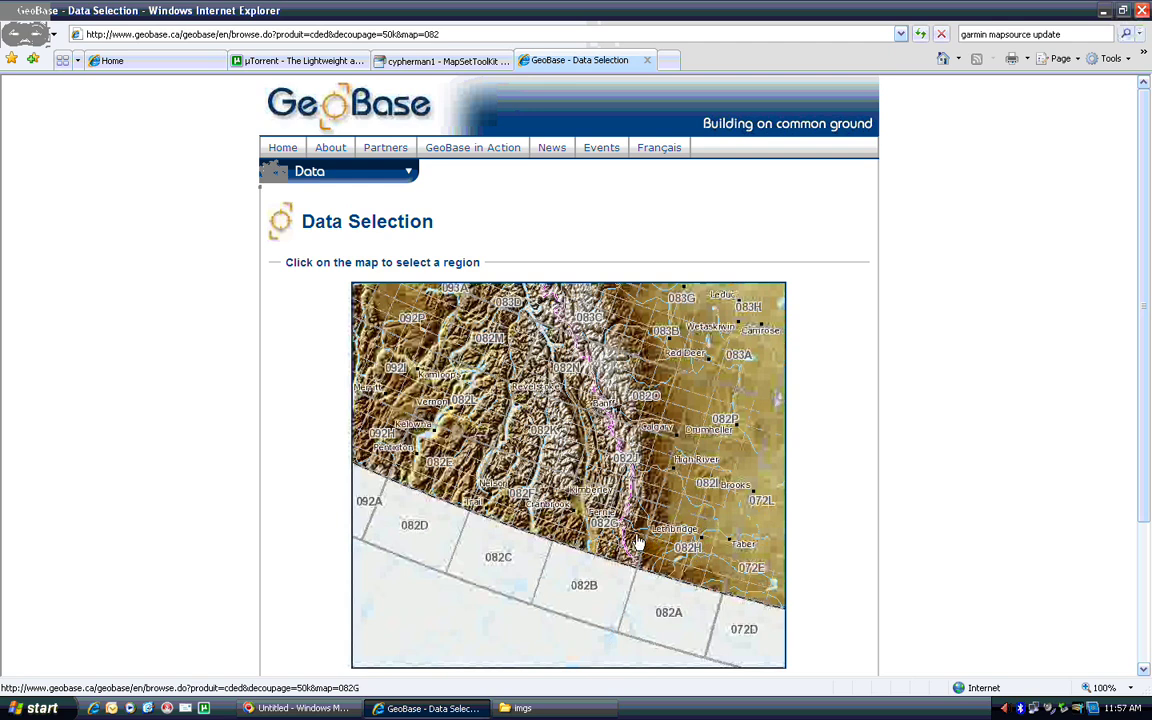
left_click(604, 452)
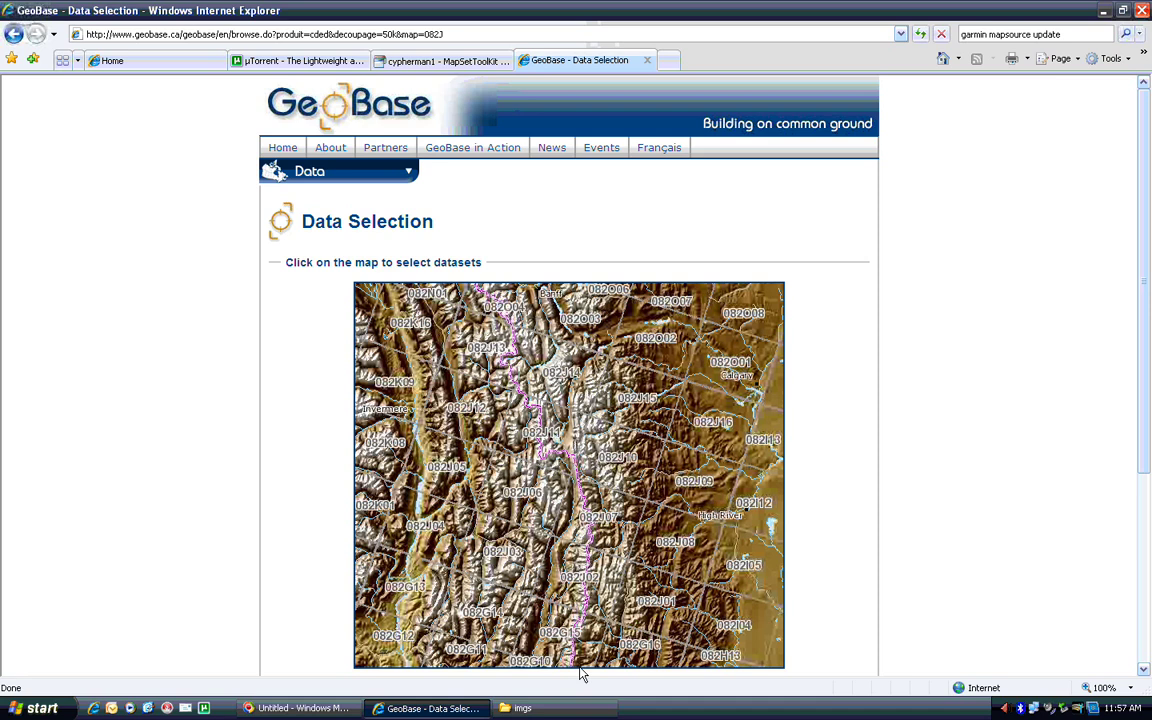
scroll(580, 674, "down", 3)
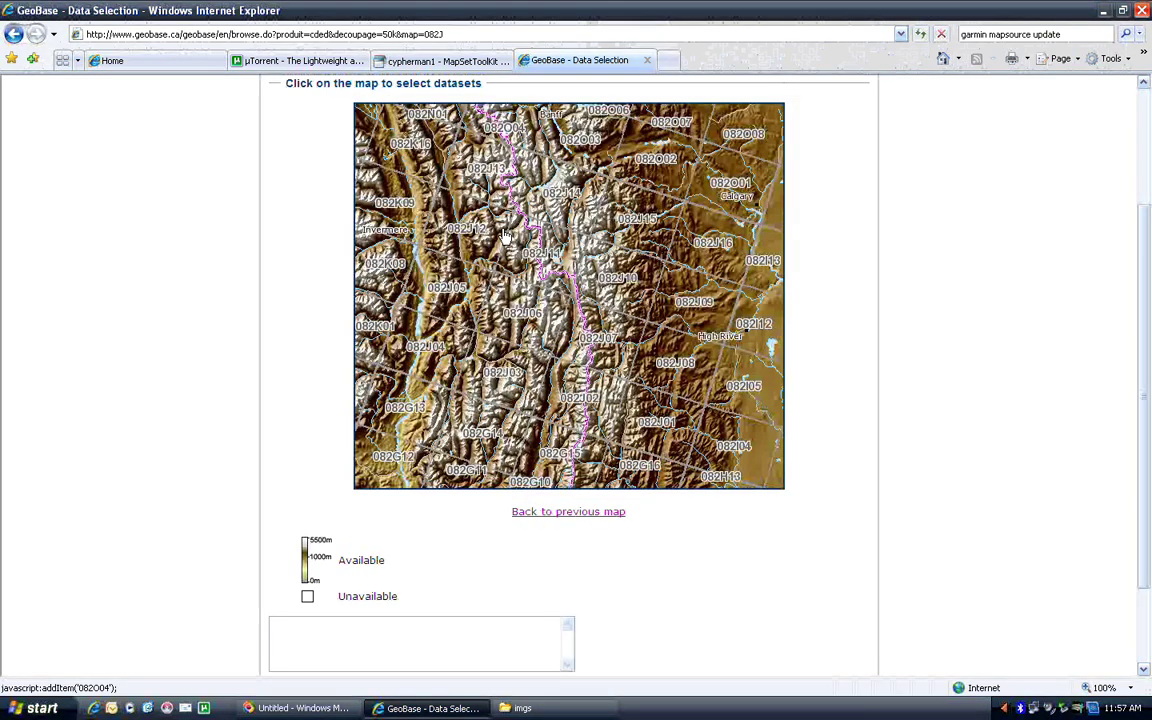
left_click(527, 512)
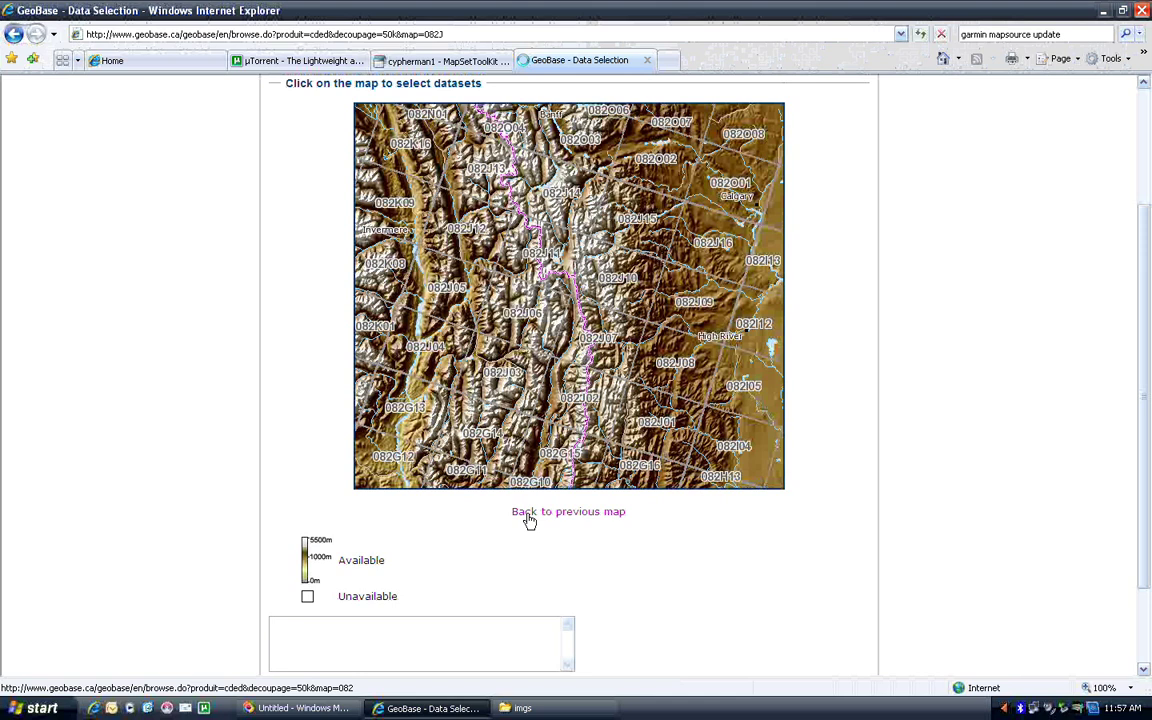
scroll(547, 497, "down", 2)
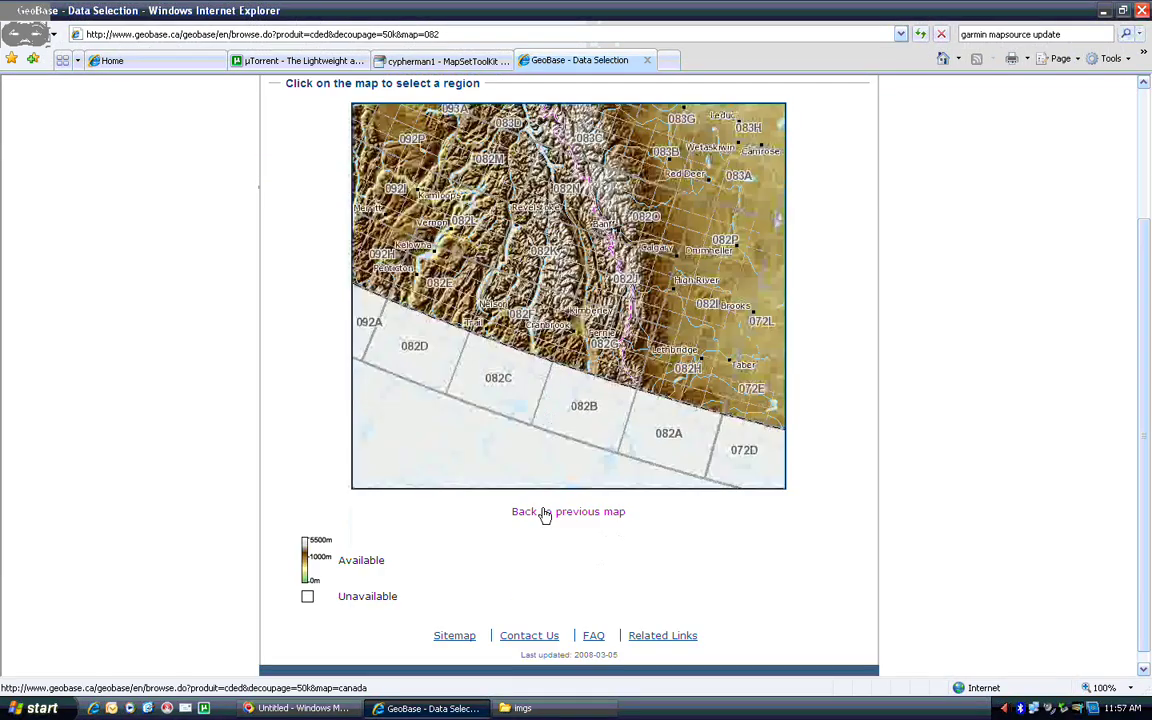
Return the GeoBase map to the Canada-wide view and bring up the imgs folder.
left_click(545, 513)
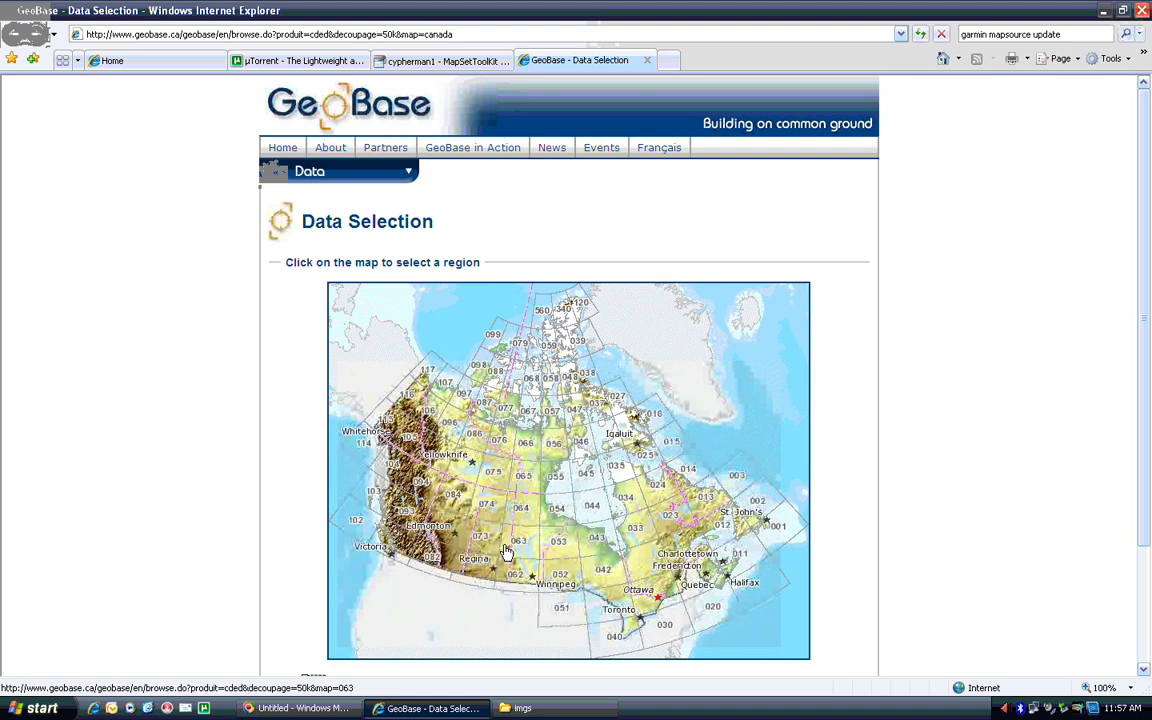
scroll(500, 500, "down", 2)
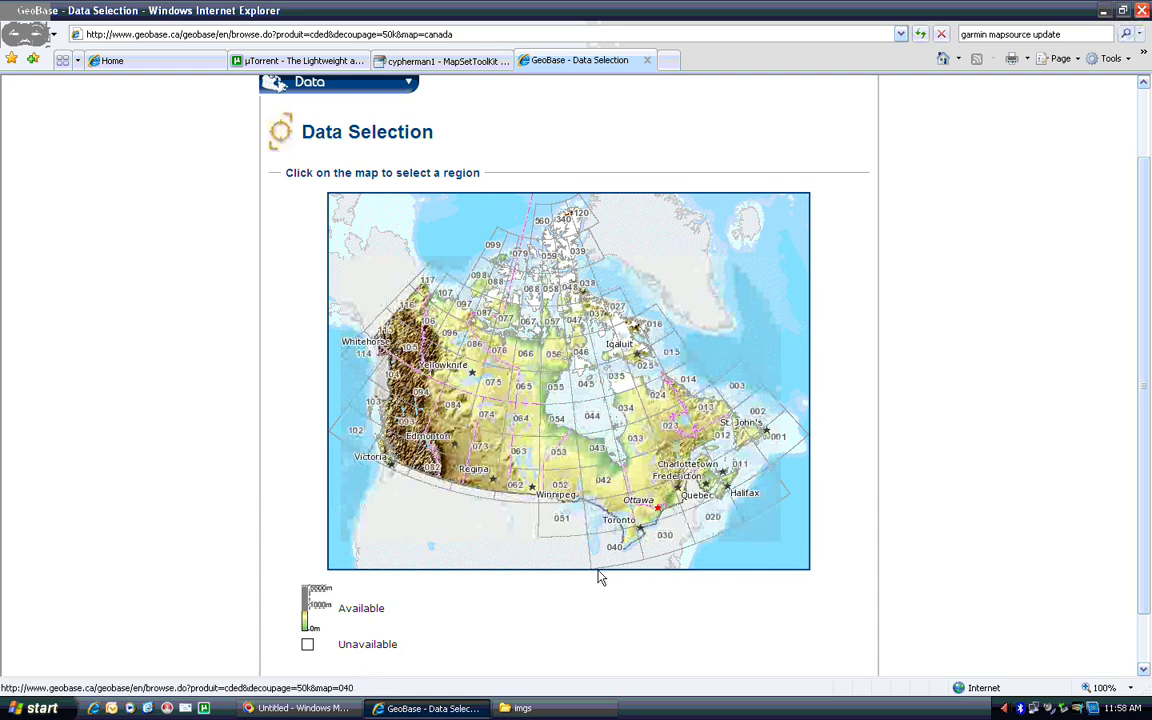
left_click(505, 712)
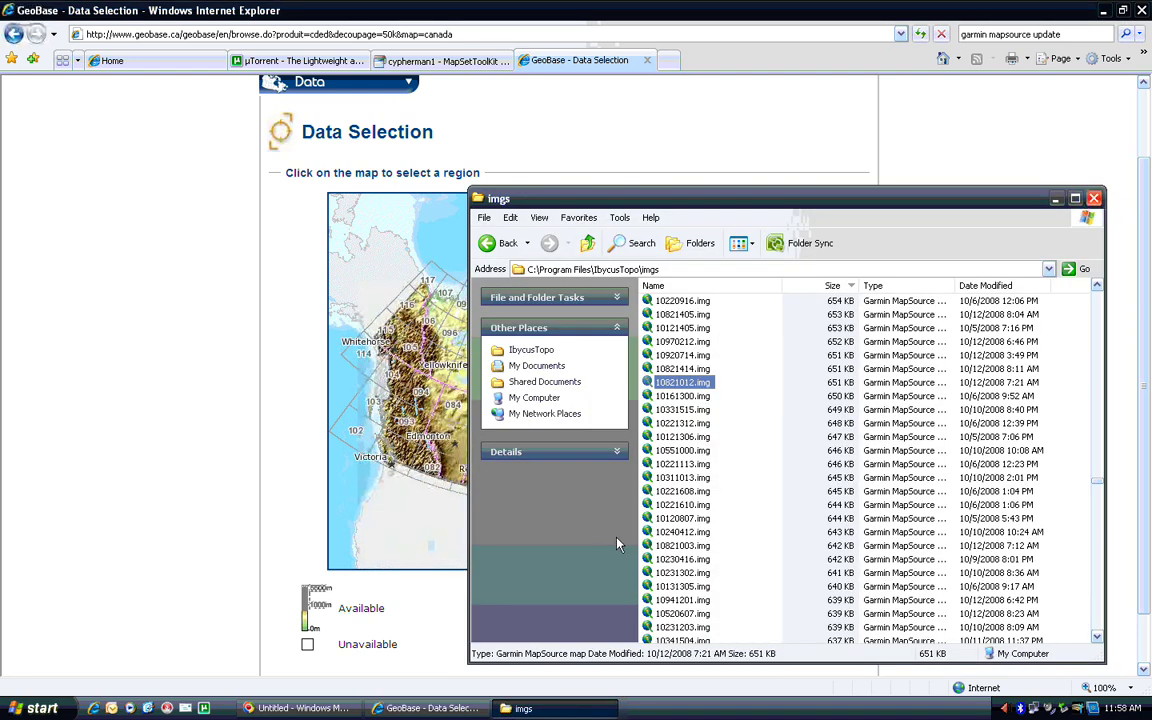
Scroll through the imgs .img map files, close the folder, and close Internet Explorer.
scroll(750, 407, "down", 5)
scroll(743, 407, "up", 12)
scroll(750, 453, "up", 15)
scroll(748, 453, "up", 8)
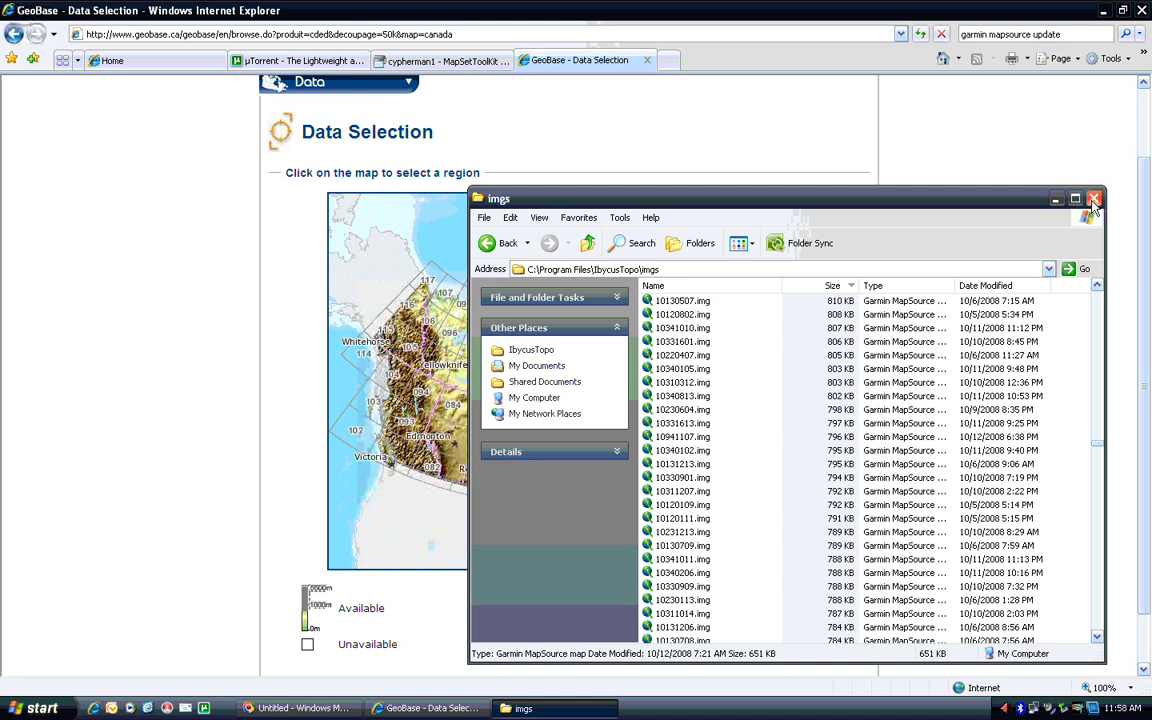
left_click(1094, 199)
left_click(1141, 10)
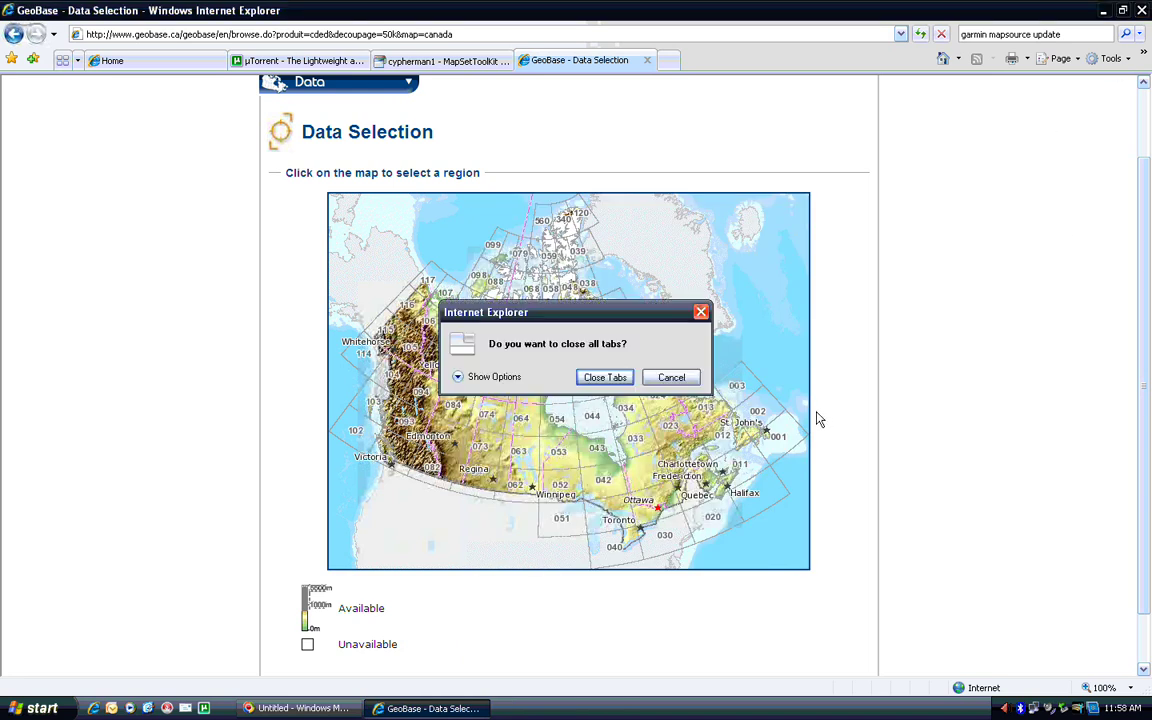
Close all browser tabs, launch MapSource, and zoom in on southern Alberta to 70 km.
left_click(612, 381)
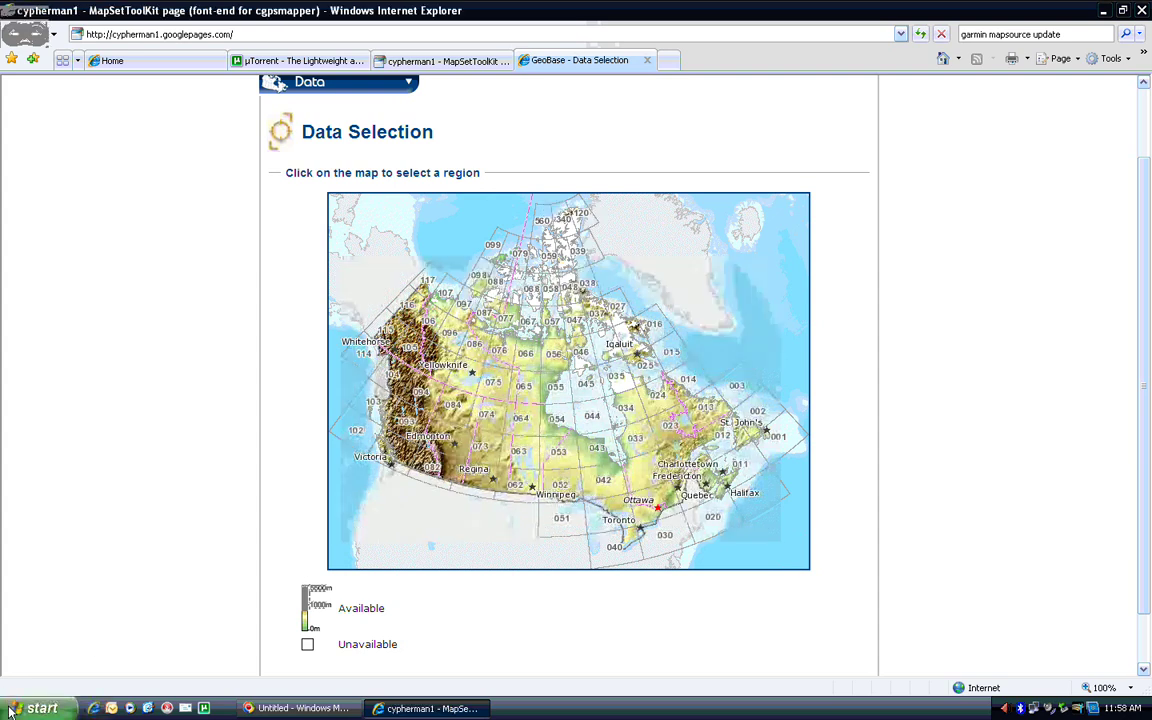
left_click(9, 709)
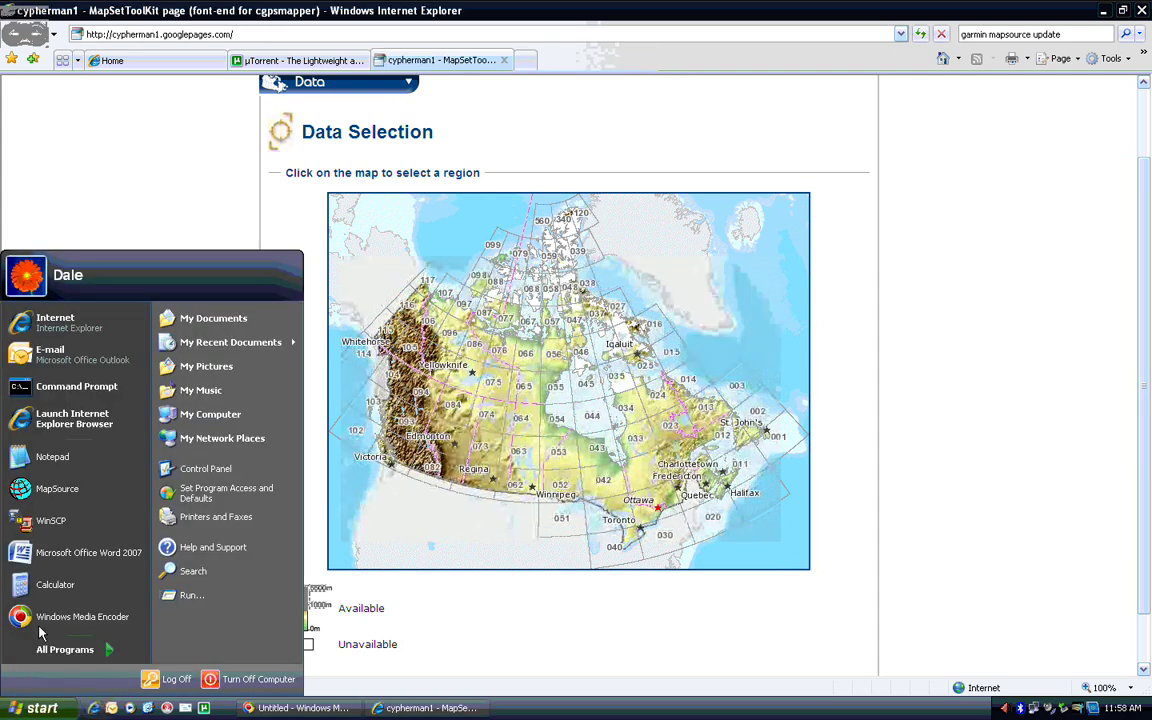
left_click(60, 489)
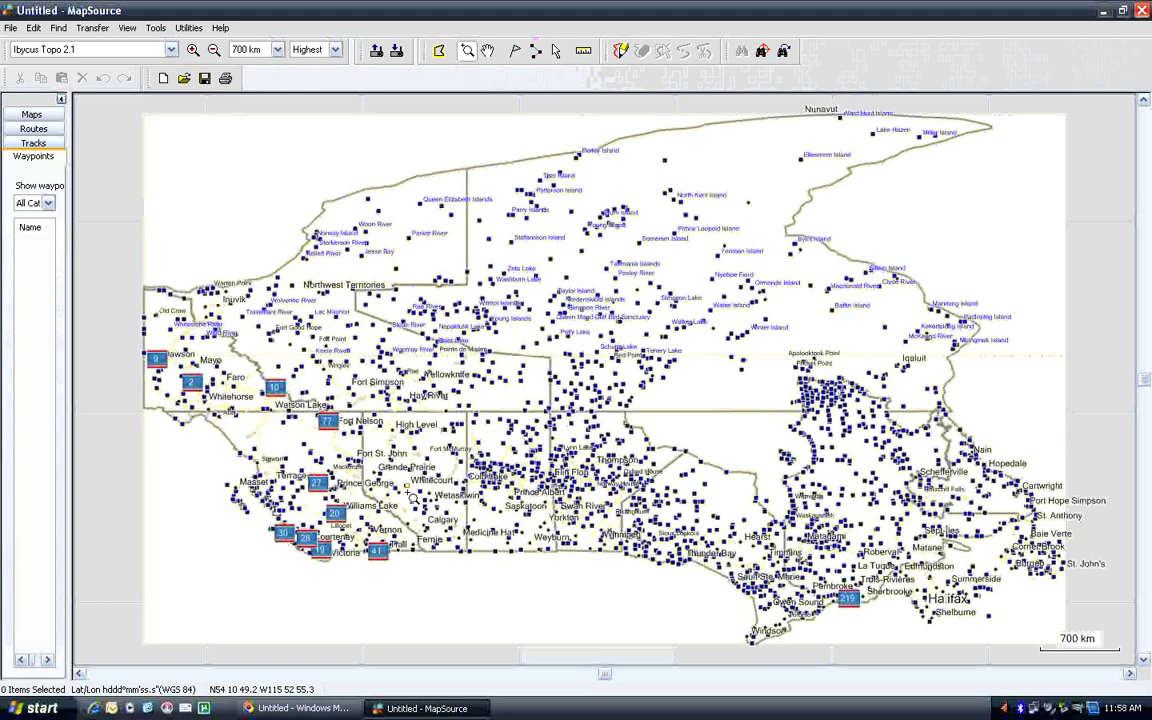
left_click_drag(411, 498, 462, 520)
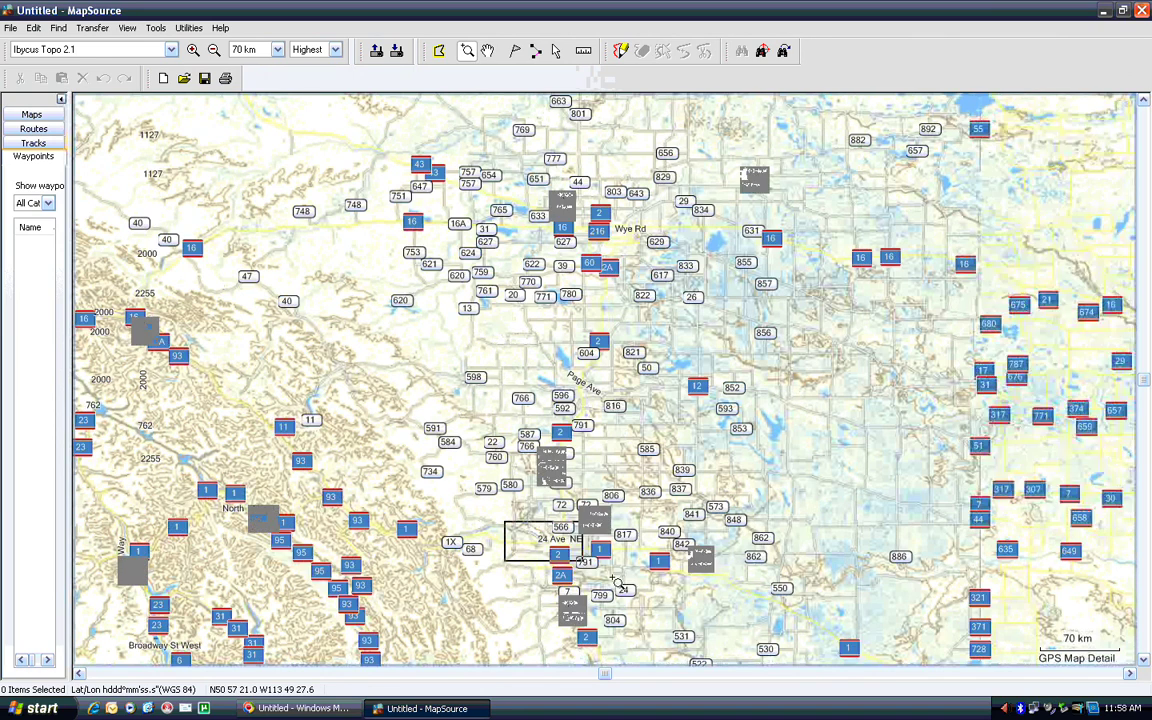
Zoom into the 24 Ave NE area, back out to 20 km, and switch to the Map tool.
left_click(617, 581)
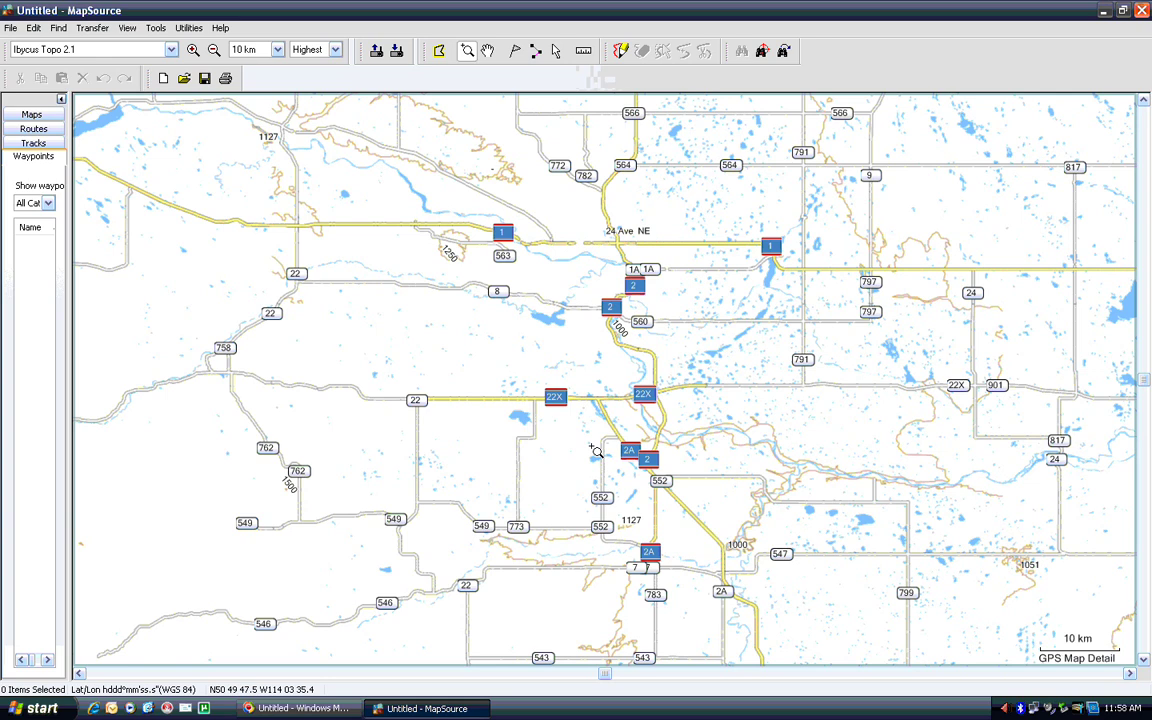
key("Page_Down")
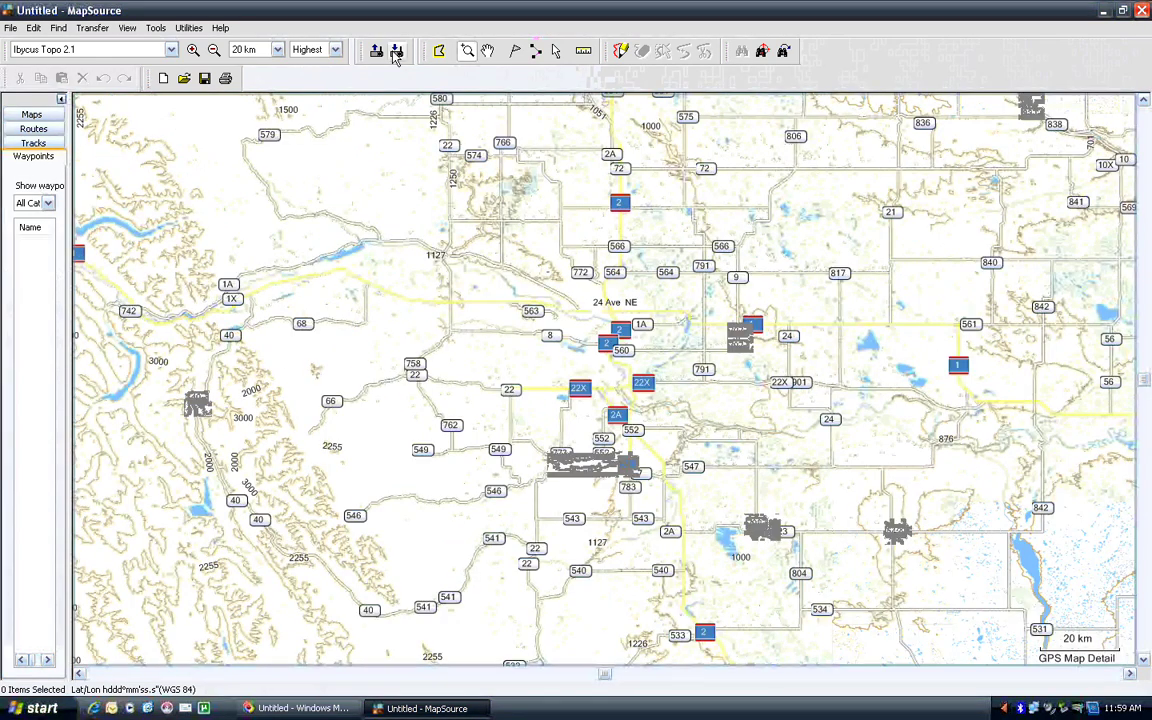
key("m")
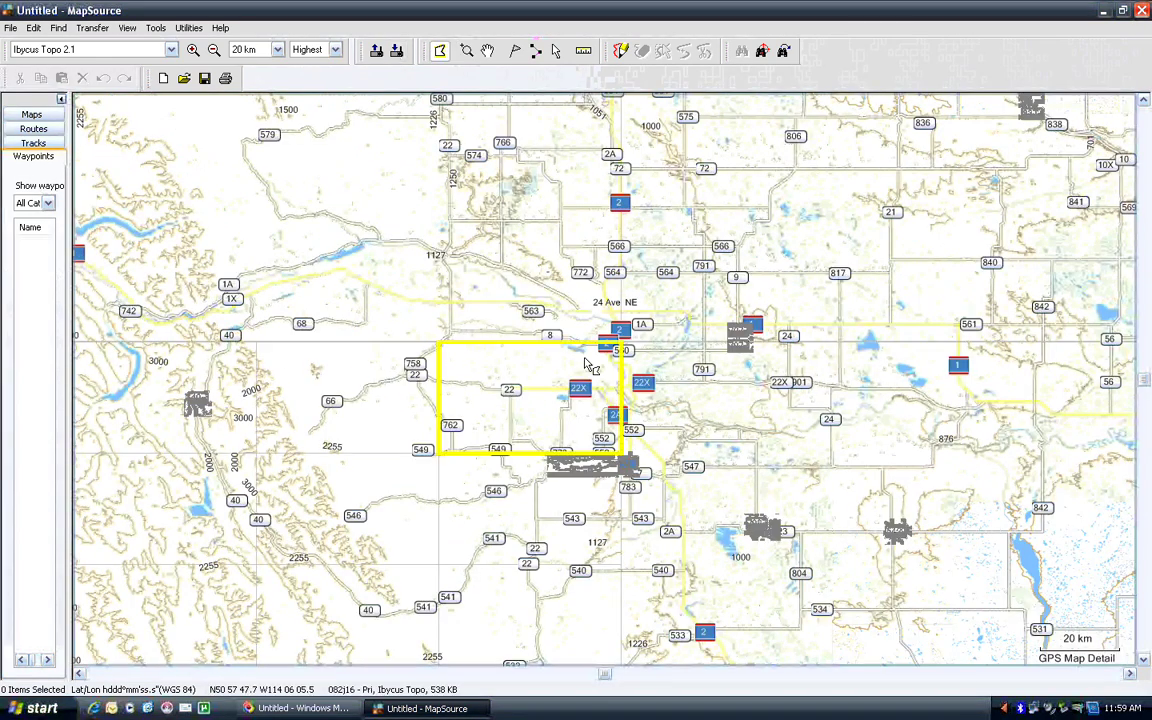
Select a block of Ibycus Topo tiles over southern Alberta, including the left-hand tiles.
left_click(803, 476)
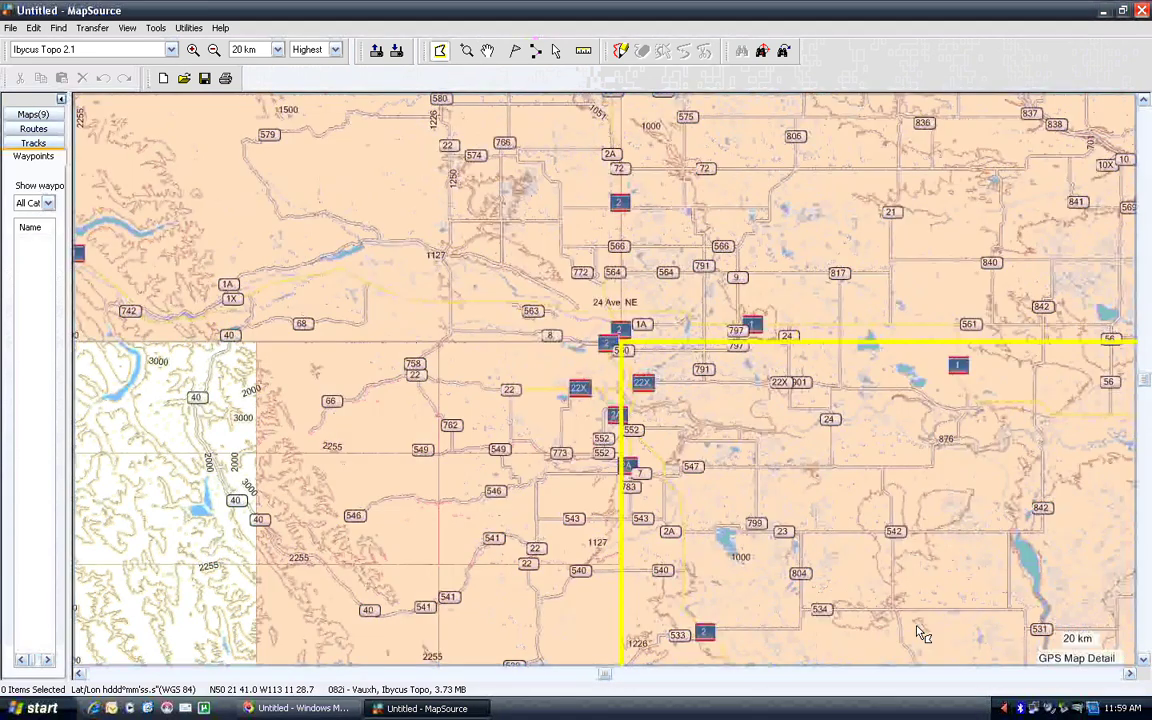
left_click(205, 565)
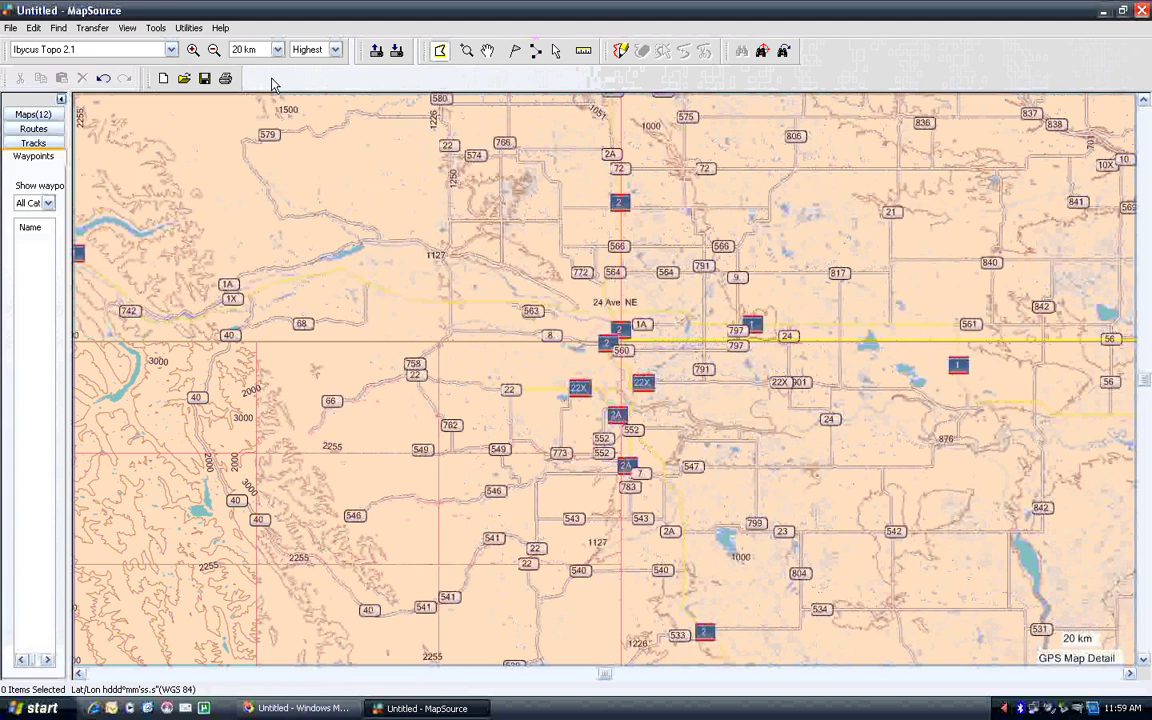
key("Return")
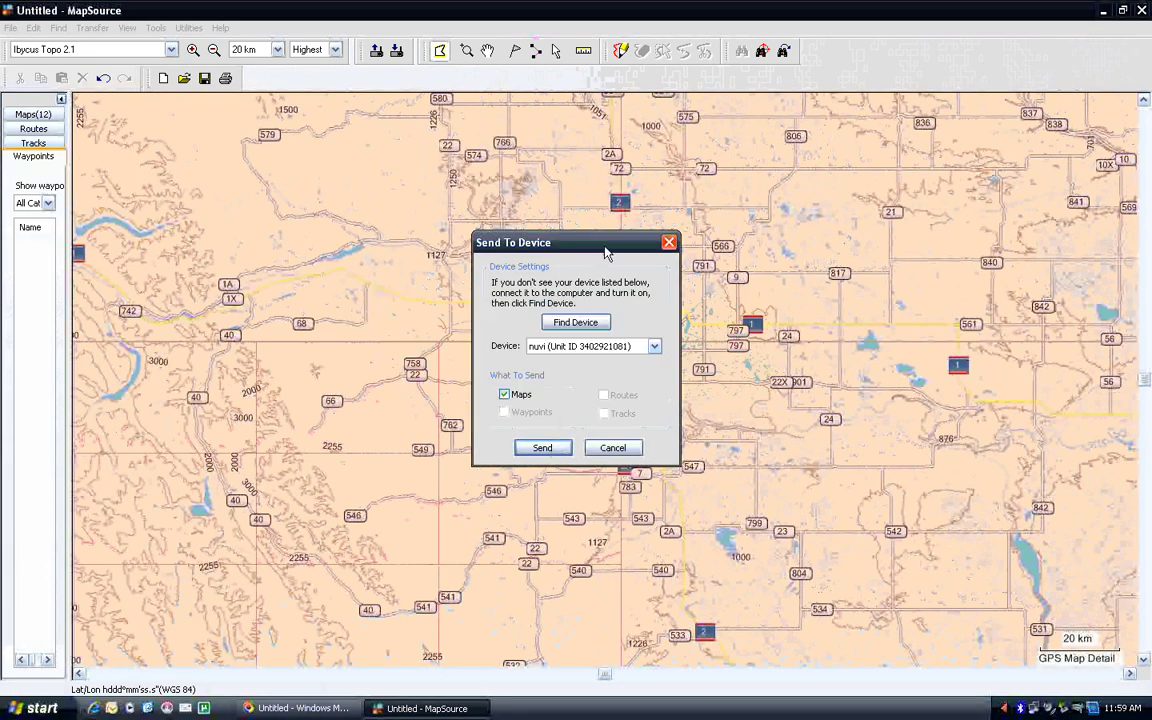
key("Escape")
Deselect the two top tiles and send the 10-map set to the nüvi.
left_click(255, 228)
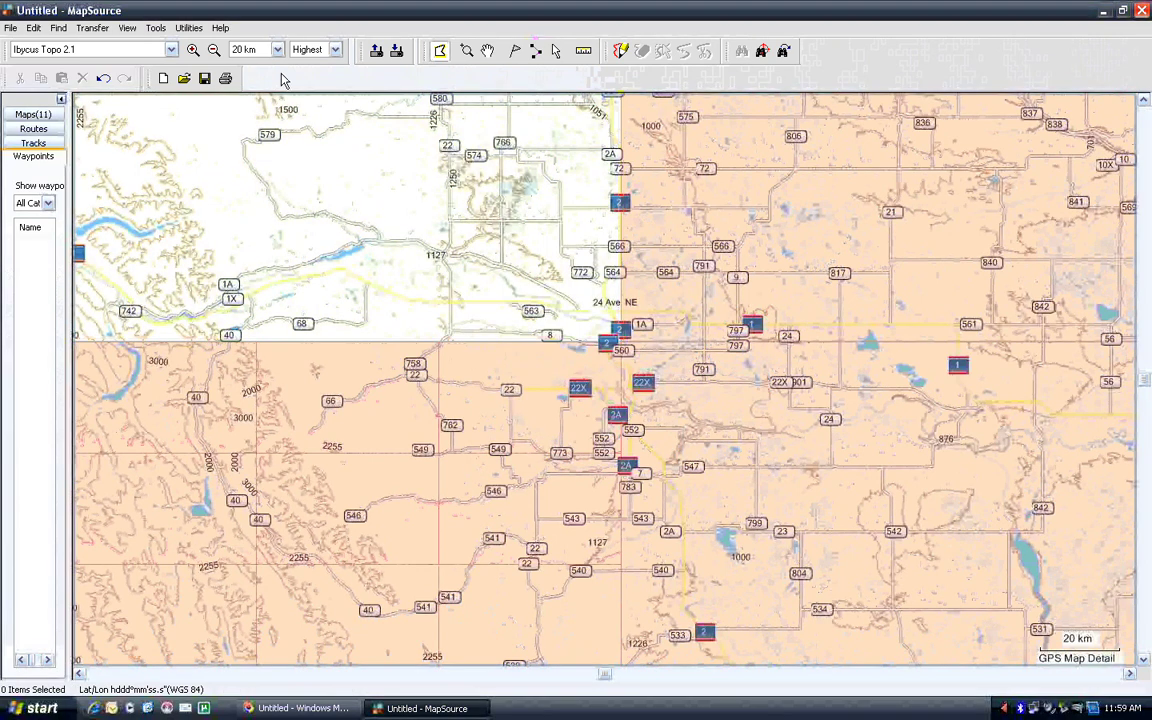
left_click(640, 228)
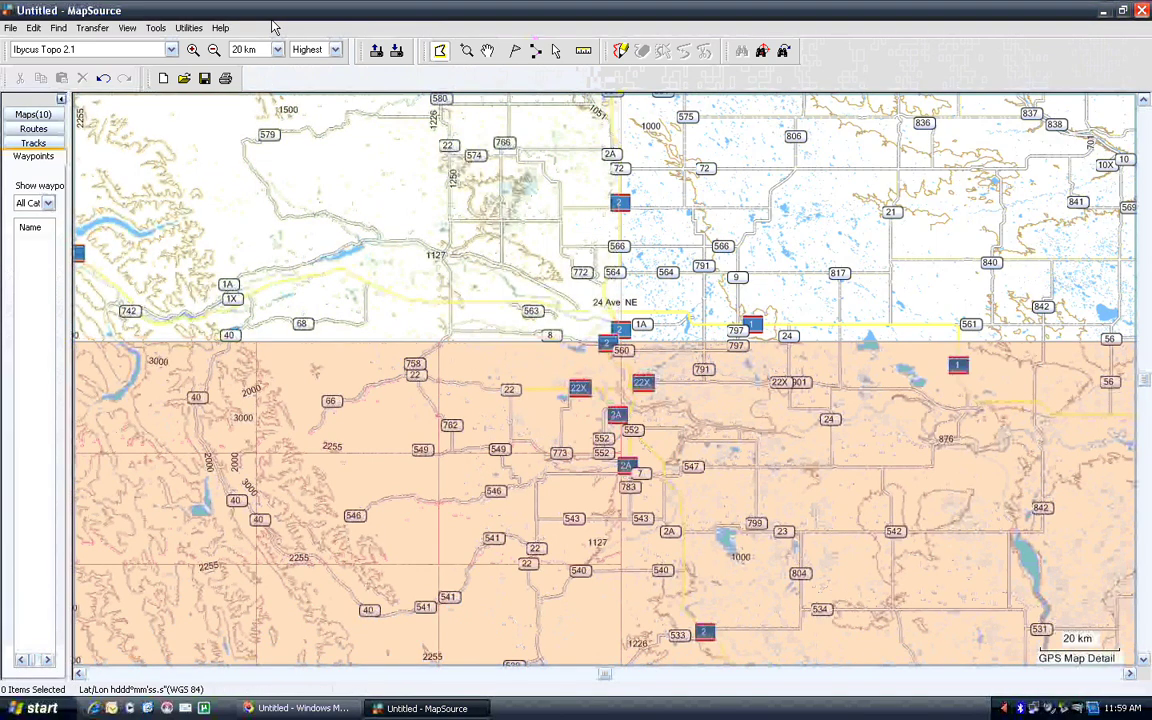
left_click(92, 28)
left_click(118, 45)
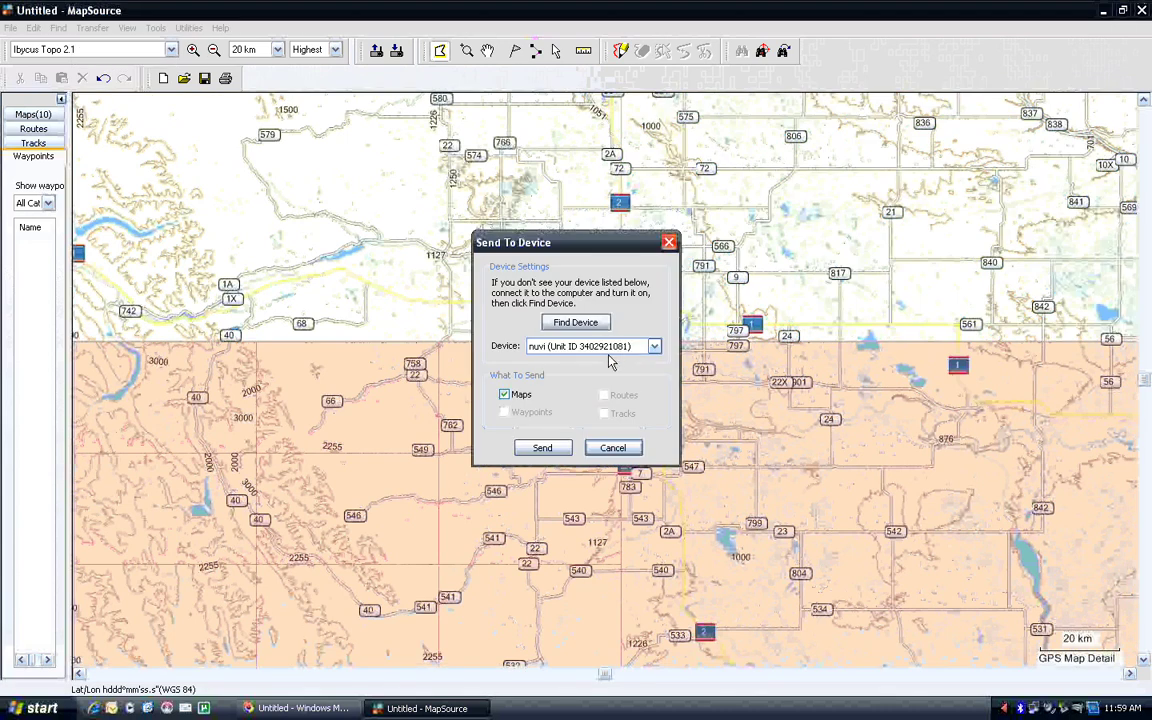
left_click(550, 447)
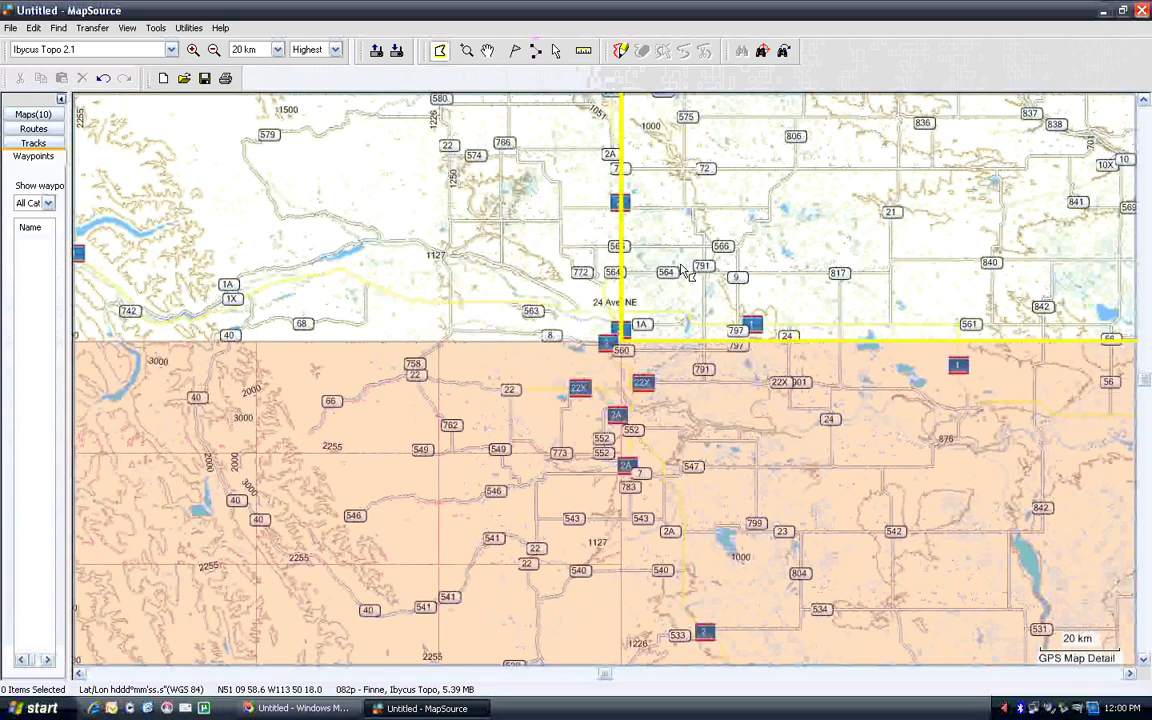
Switch to MetroGuide Canada v4 and select its Calgary-area tiles plus one more.
left_click(97, 50)
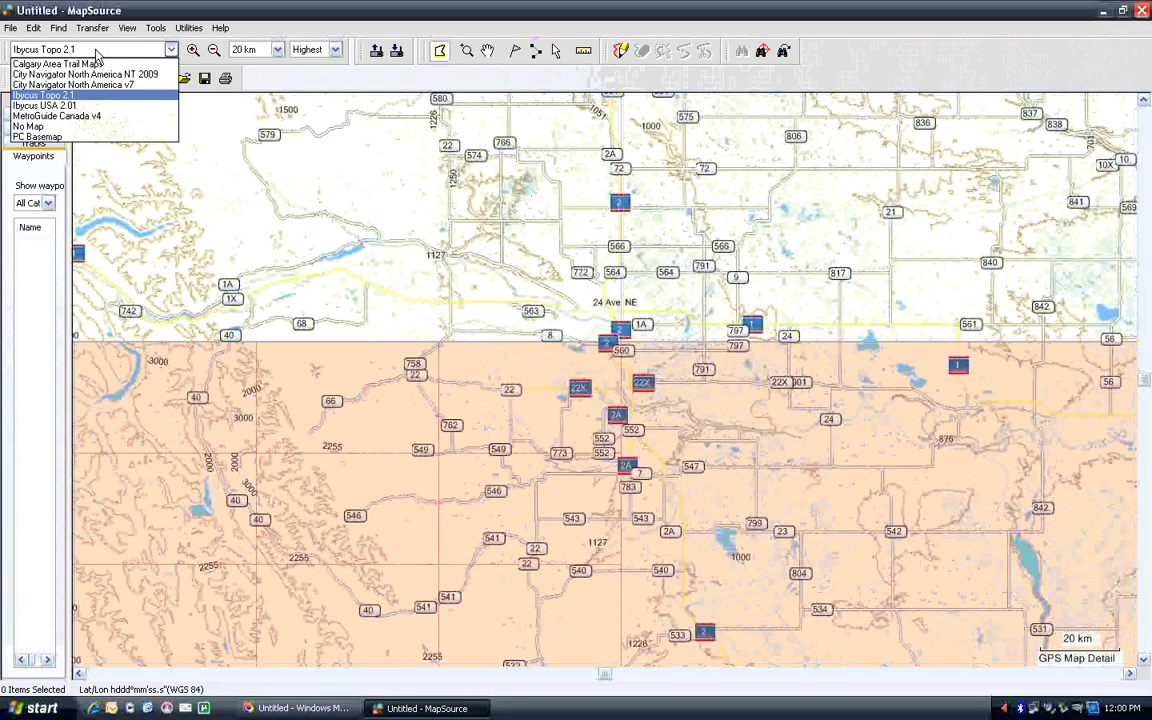
left_click(57, 116)
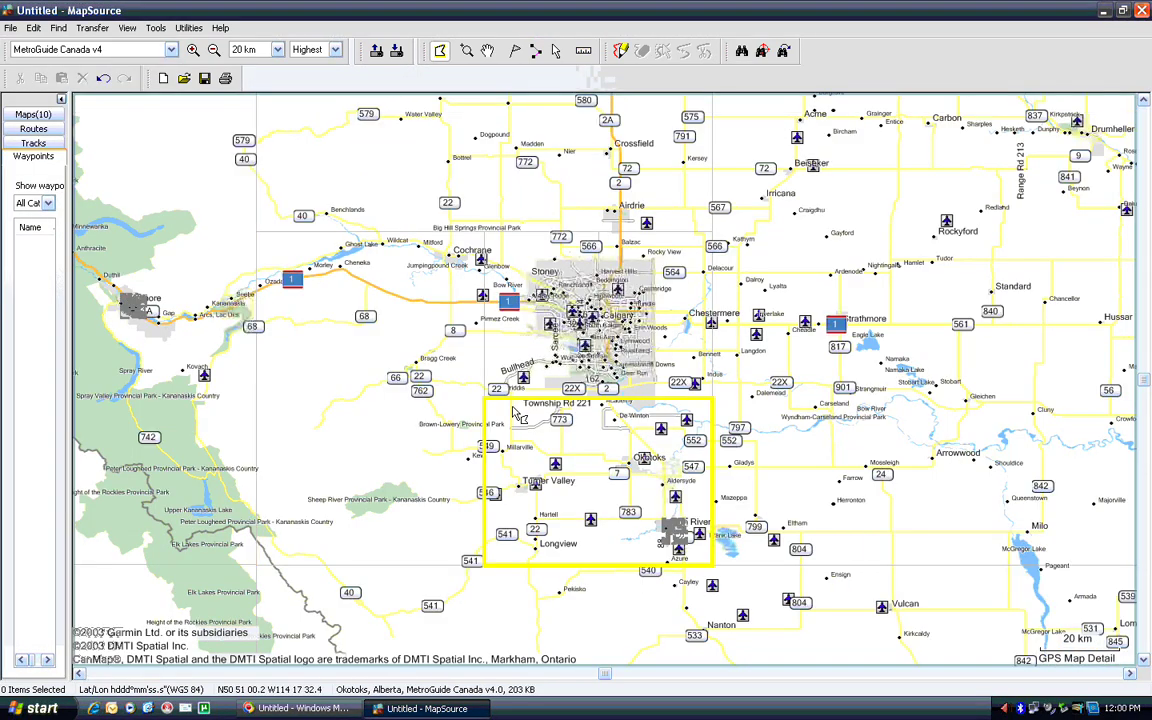
left_click_drag(752, 582, 748, 578)
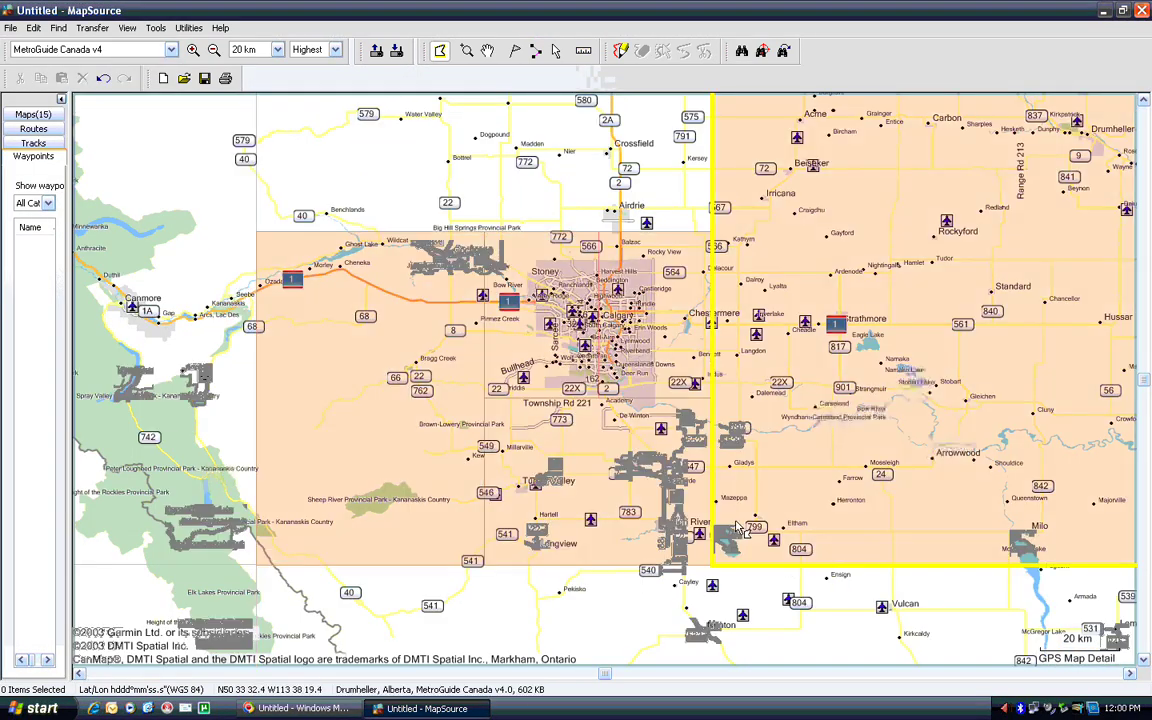
left_click(336, 160)
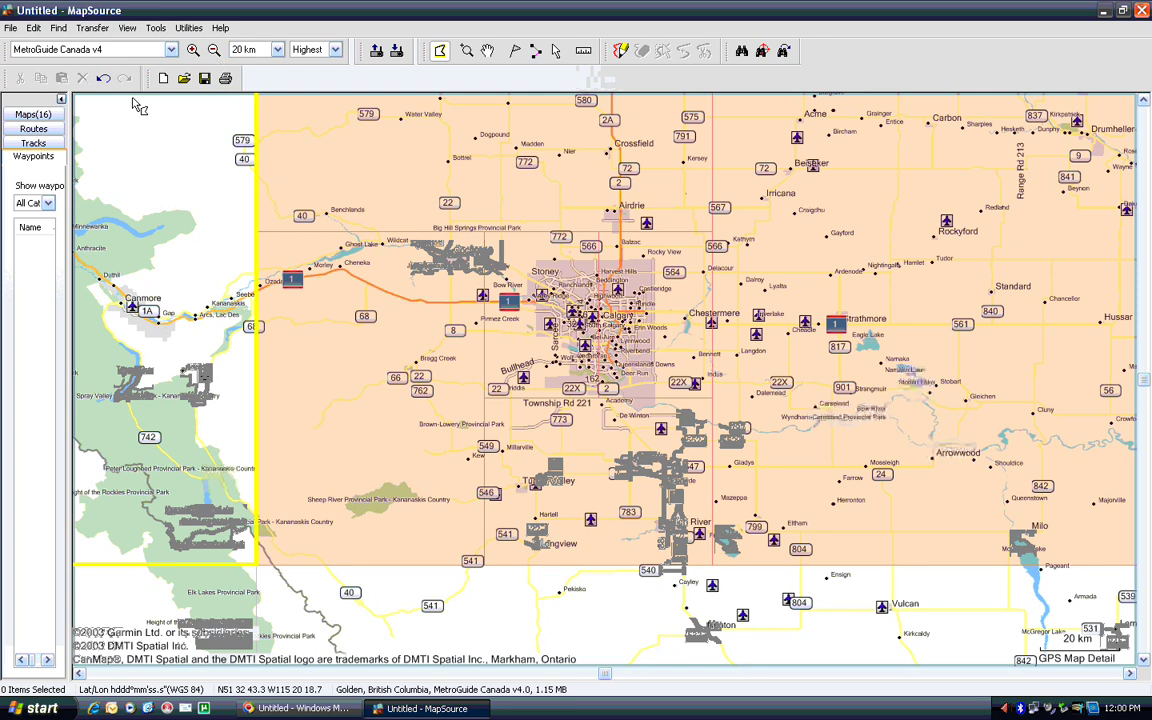
Widen the side panel and show the list of 16 selected maps.
left_click(140, 50)
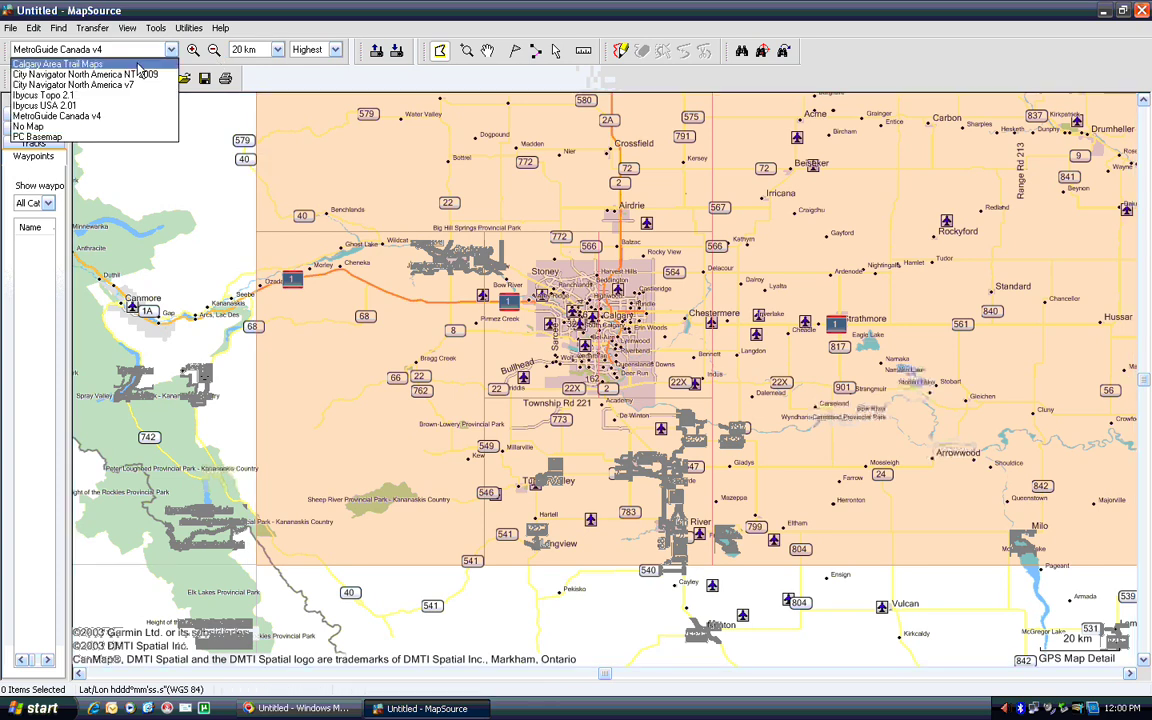
left_click(80, 207)
left_click_drag(71, 207, 127, 180)
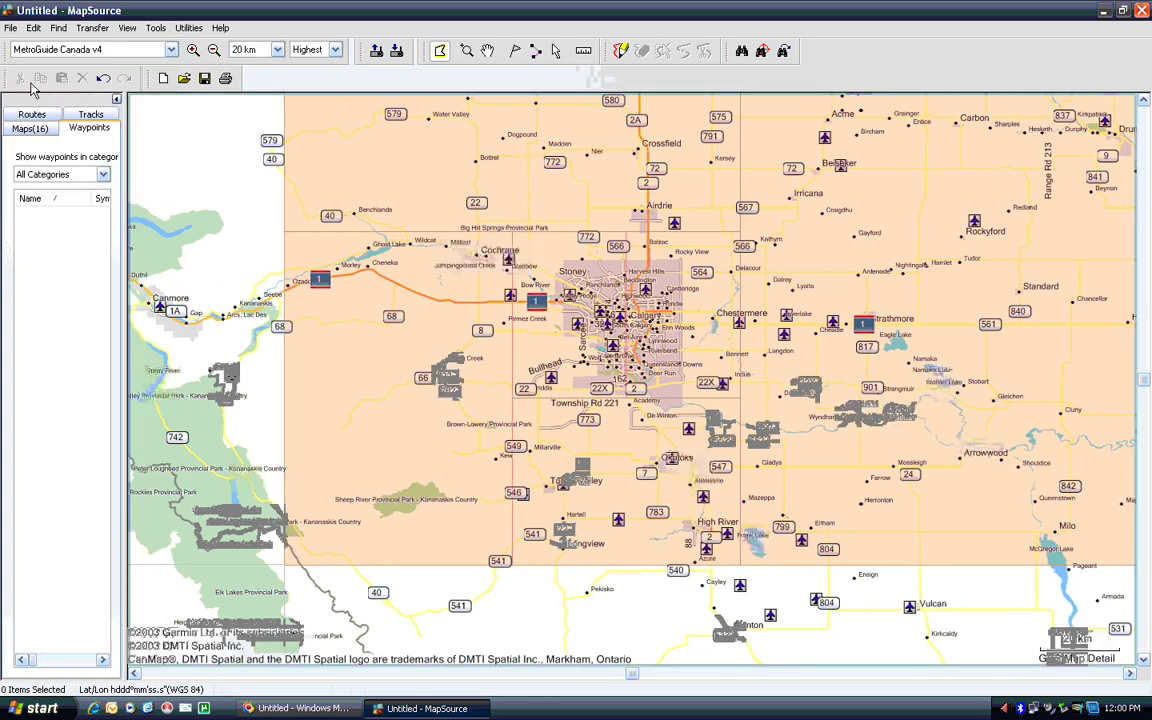
left_click(29, 129)
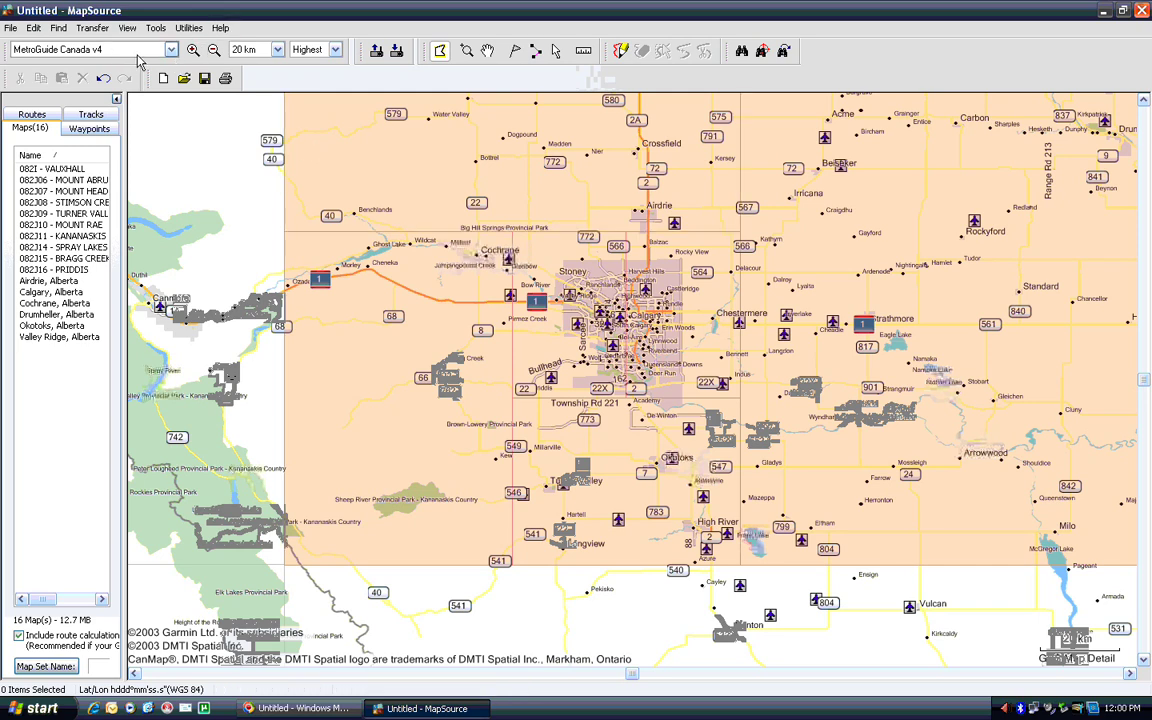
Exit MapSource without saving the Untitled map set, then select My Computer.
left_click(138, 52)
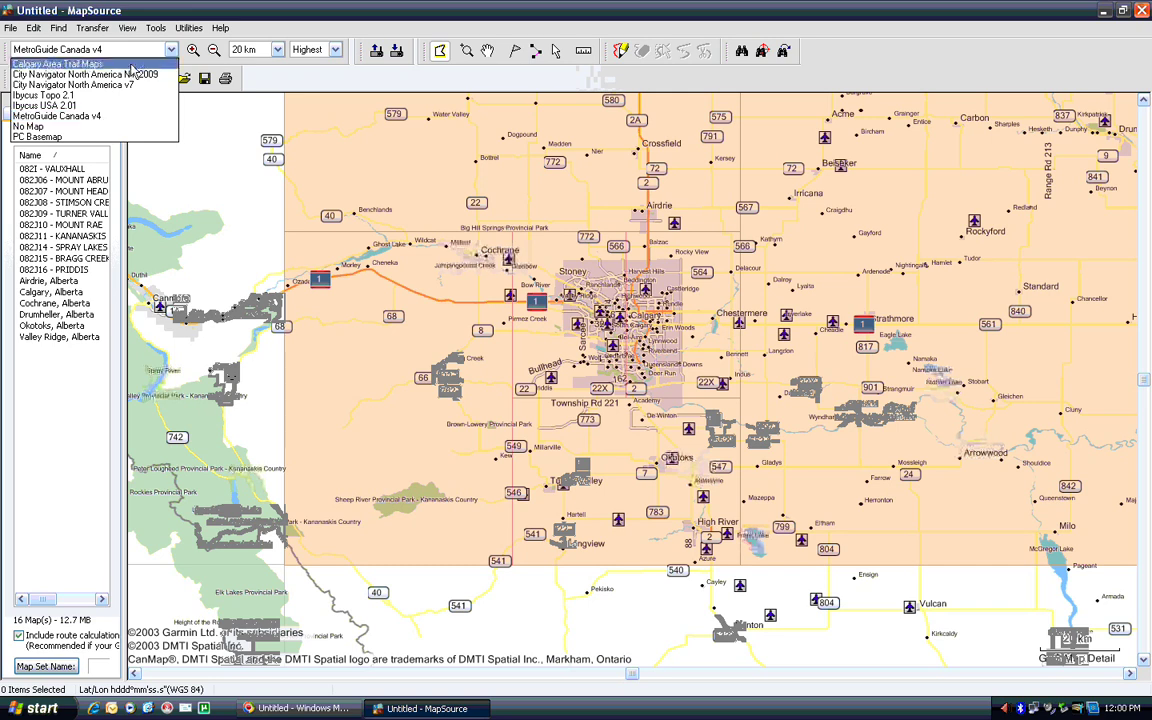
left_click(184, 10)
left_click(153, 28)
key("alt+F4")
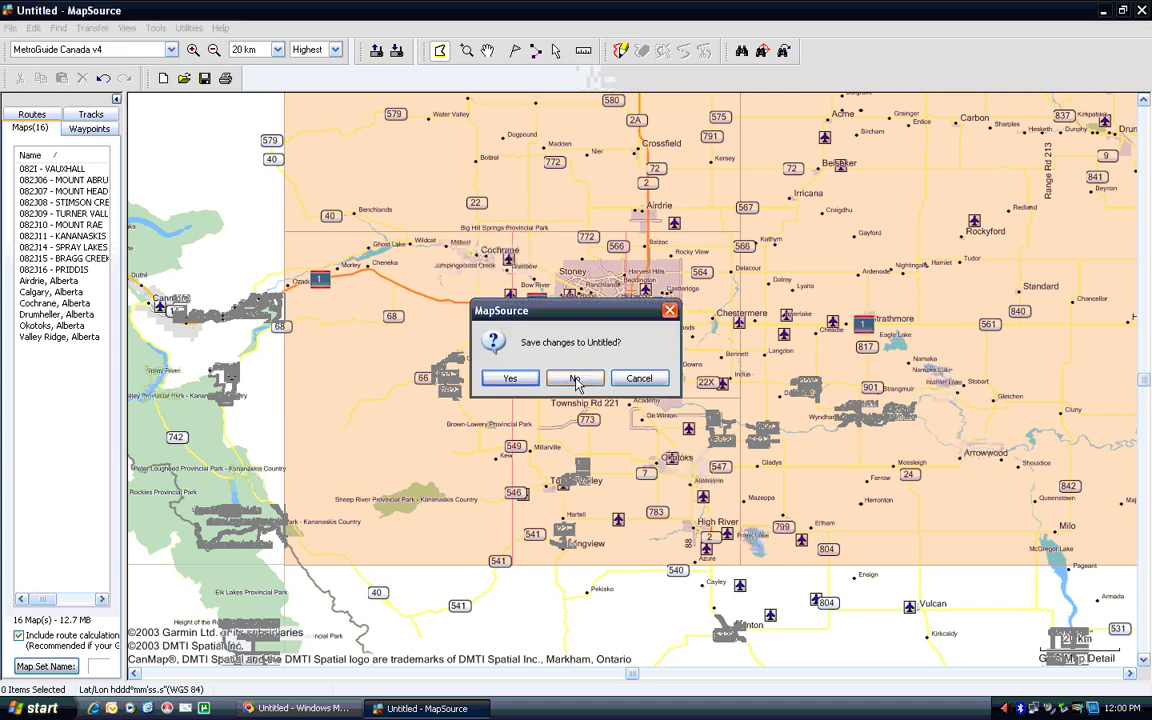
left_click(575, 378)
left_click(36, 18)
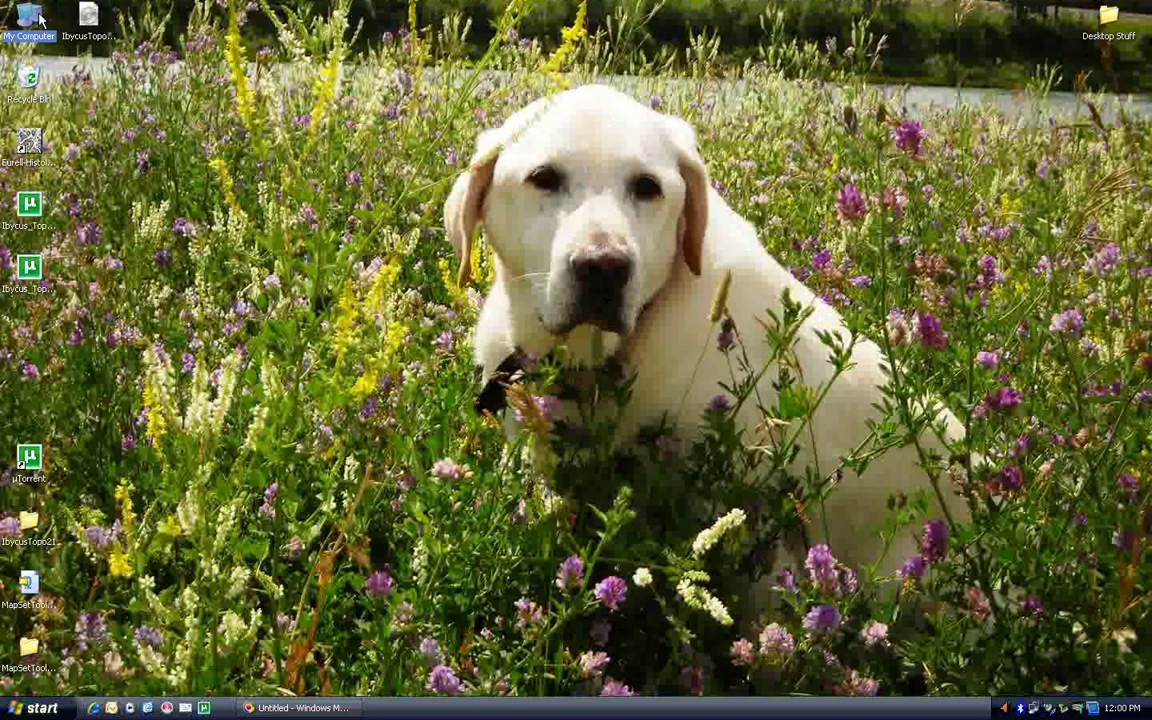
Open My Computer and then the Garmin nüvi (E:) drive.
right_click(31, 14)
left_click(55, 18)
left_click(716, 350)
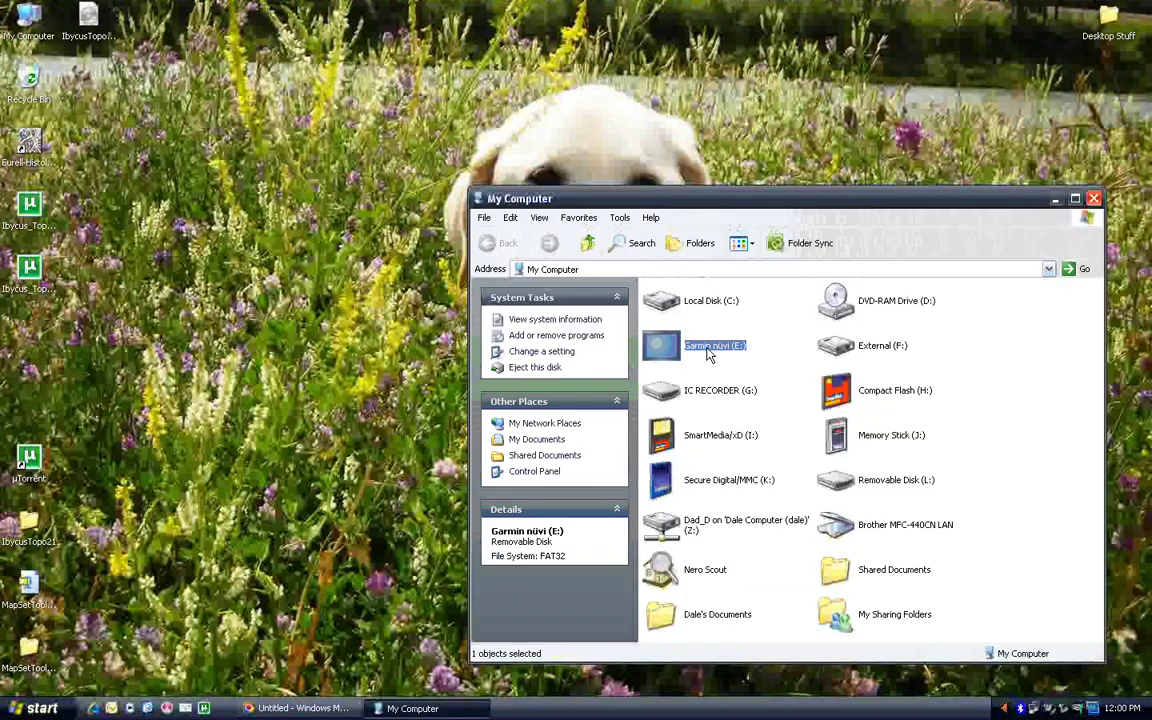
right_click(716, 350)
left_click(724, 356)
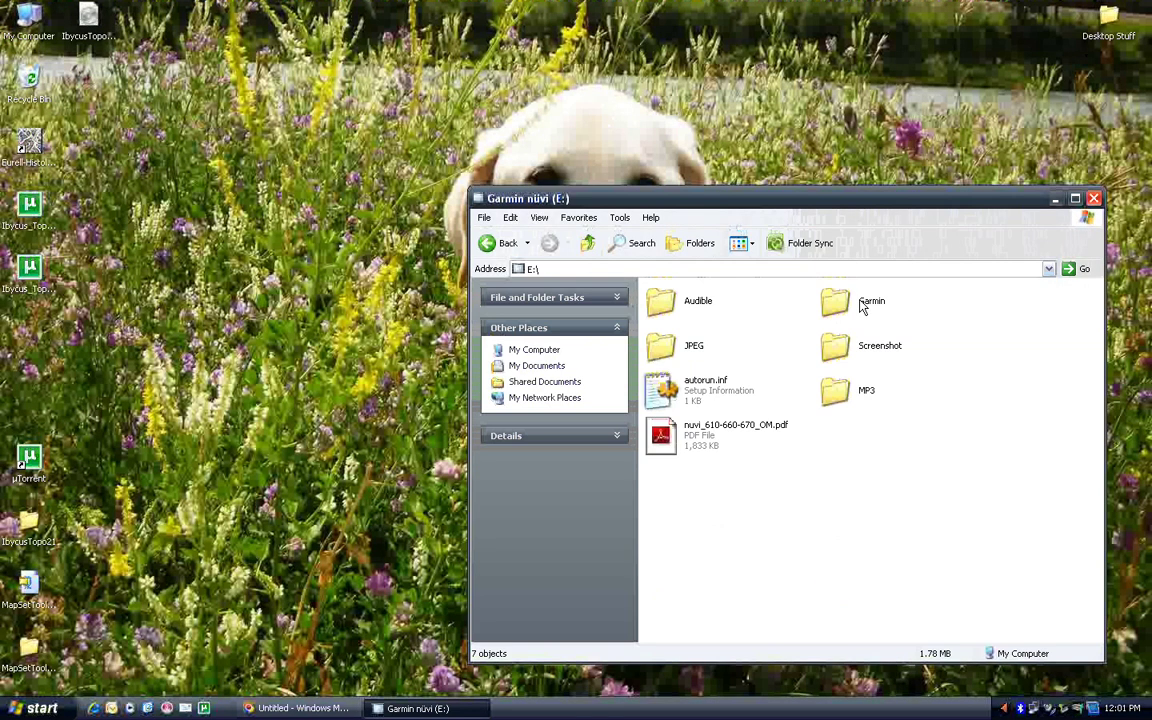
Open the drive's Garmin folder to view gmapsupp.img, gmapprom.img and gmapbmap.img.
left_click(862, 305)
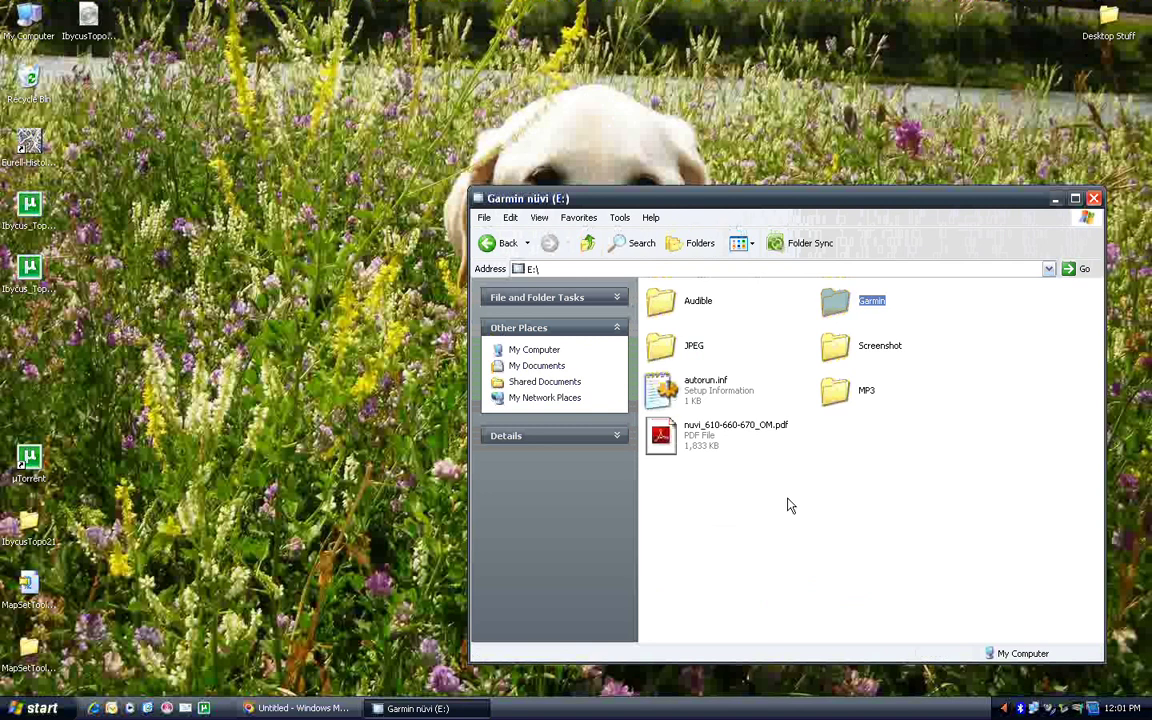
right_click(862, 302)
left_click(868, 303)
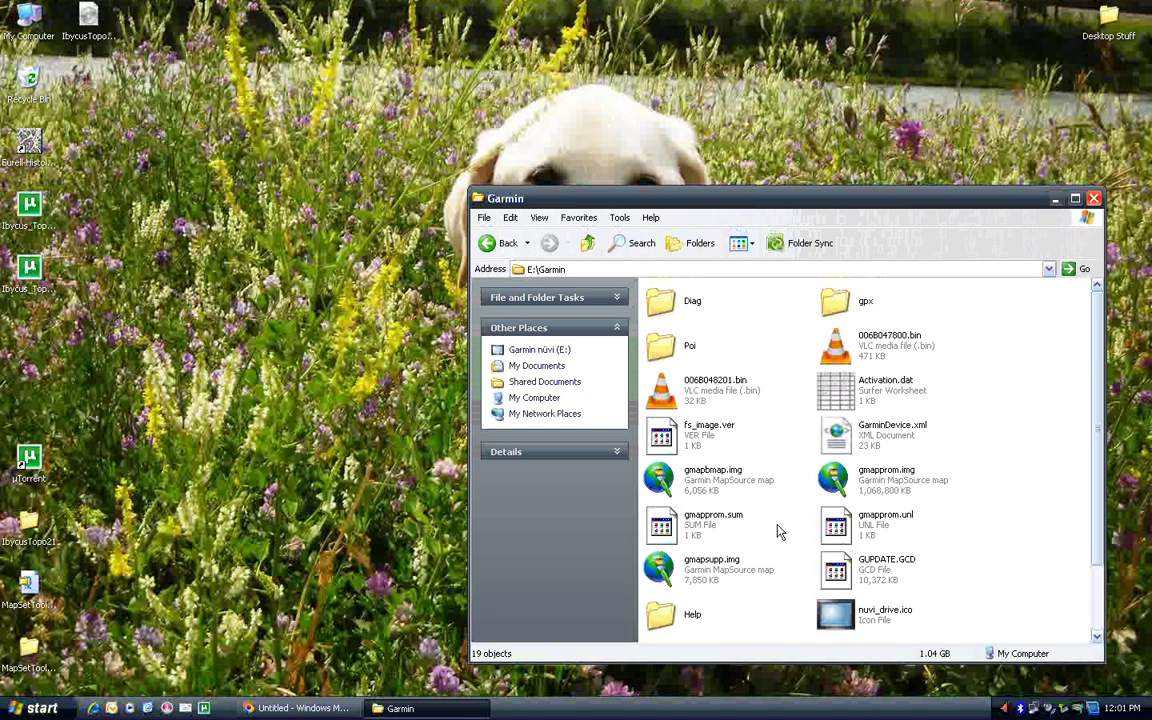
scroll(779, 532, "down", 2)
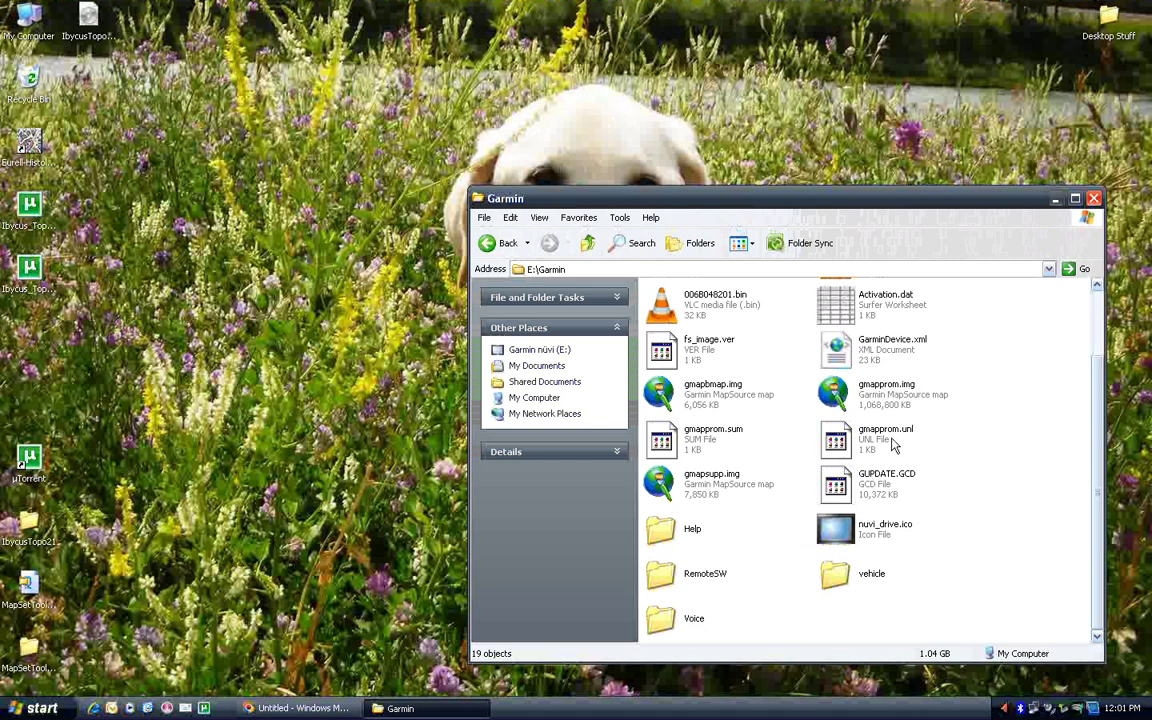
left_click(884, 415)
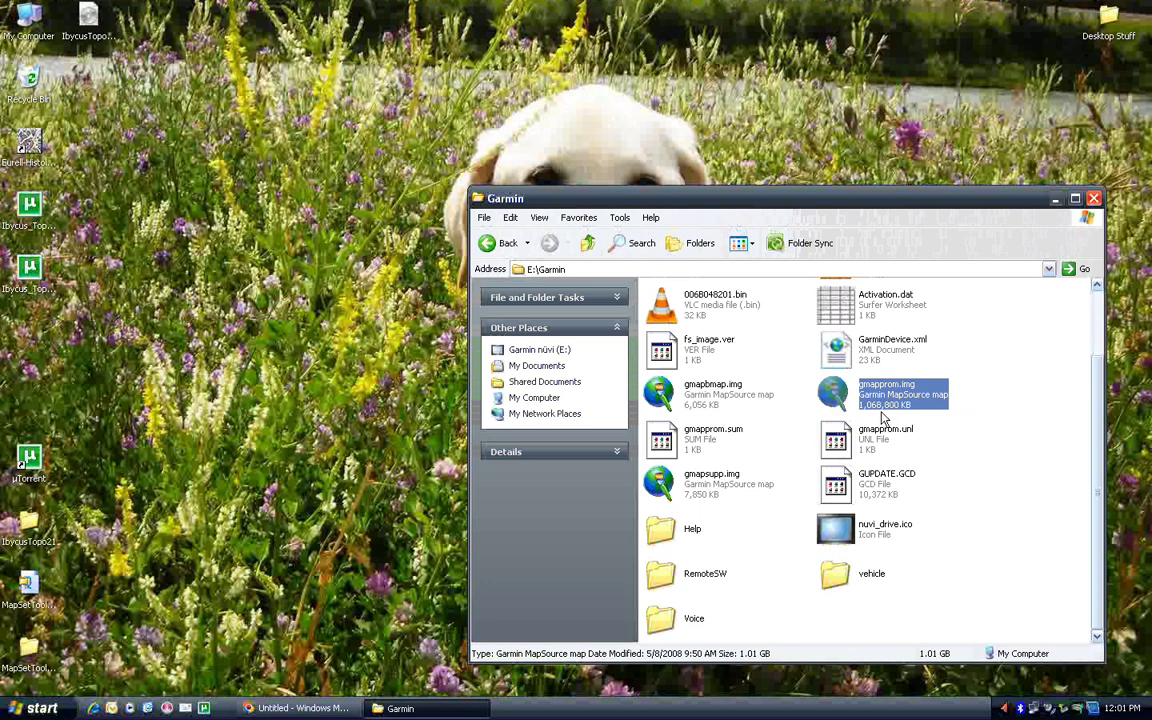
left_click(690, 484)
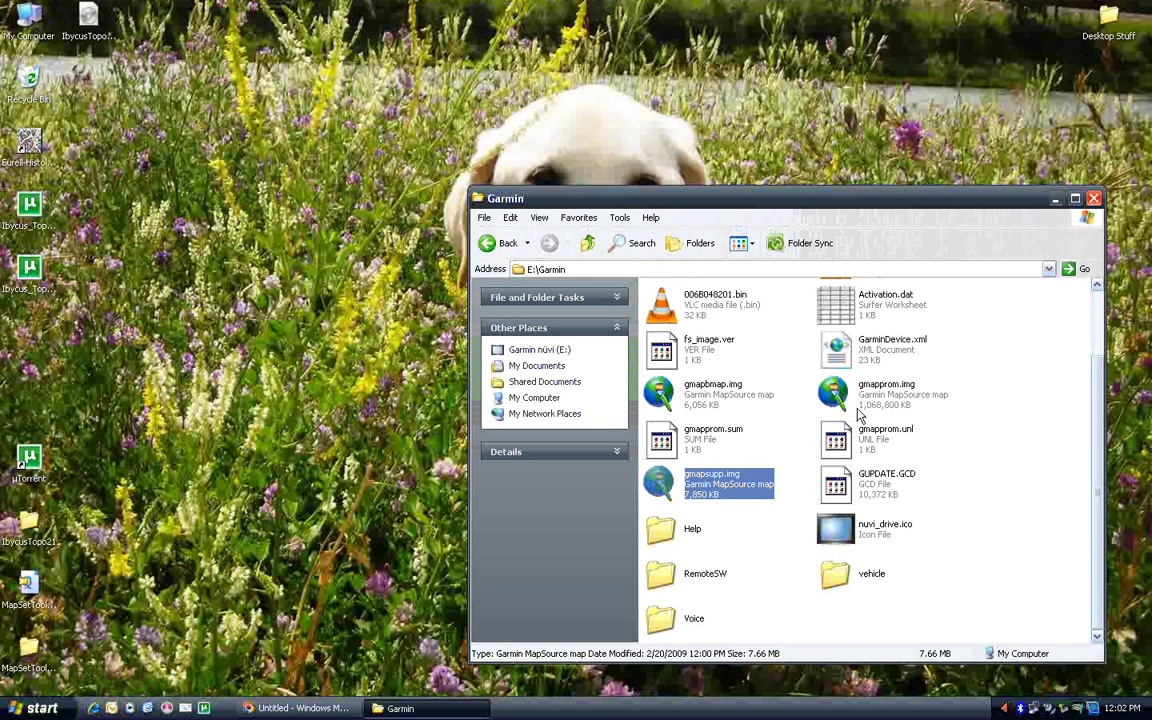
left_click(856, 406)
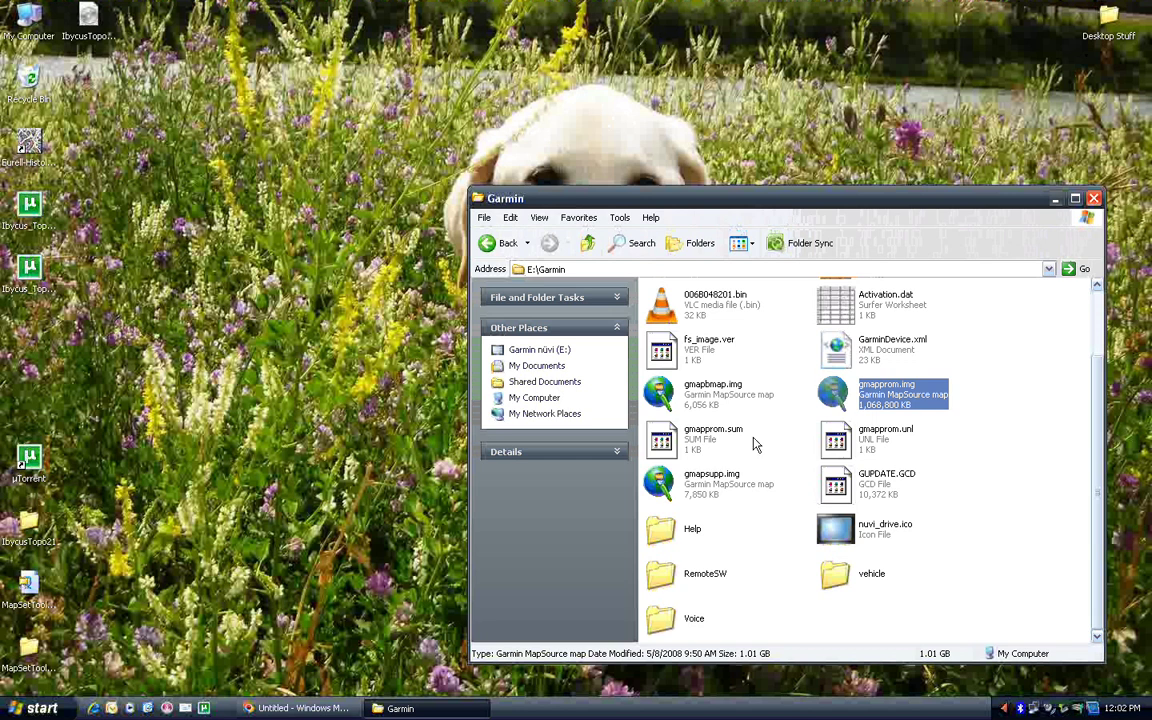
Start renaming gmapsupp.img to gmapprom.img, cancel it, then go up two levels to My Computer.
left_click(706, 491)
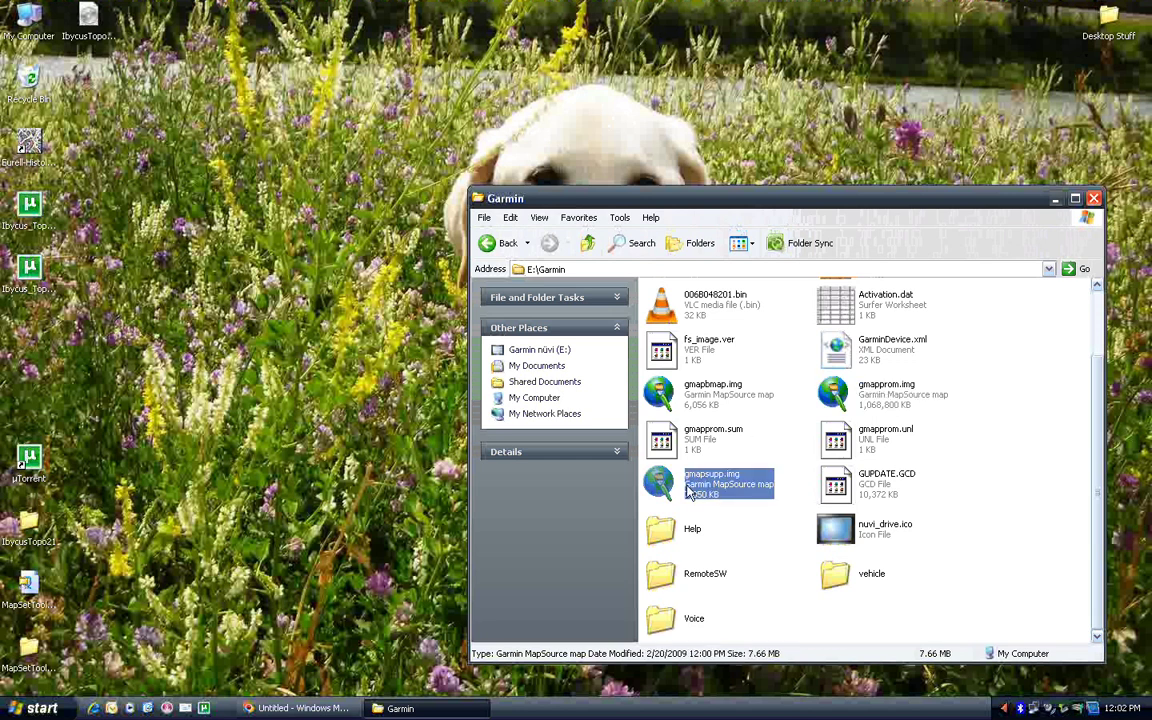
left_click(727, 486)
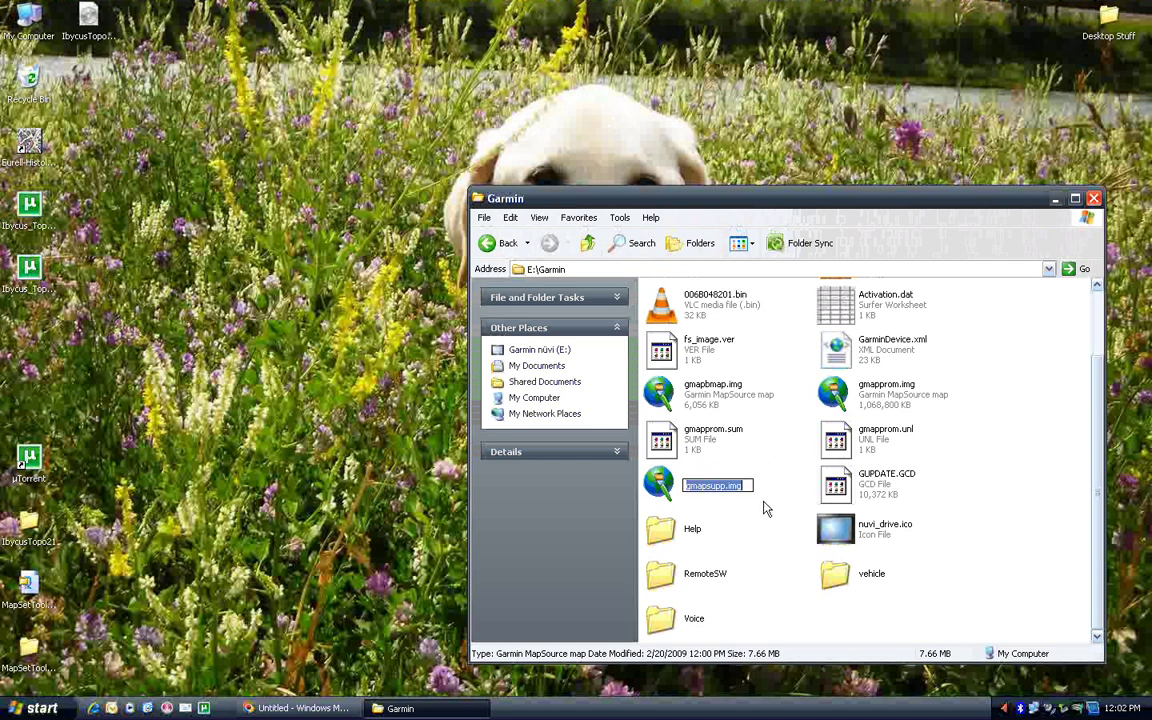
left_click_drag(728, 486, 706, 487)
type("pr")
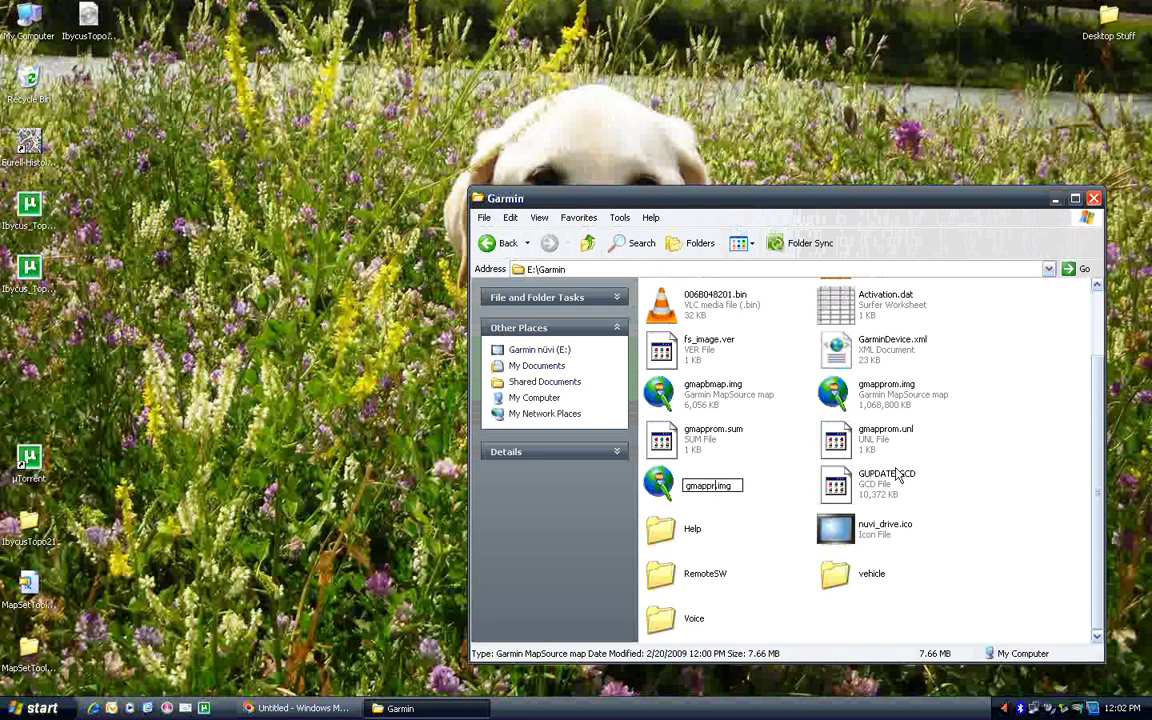
type("om")
key("Escape")
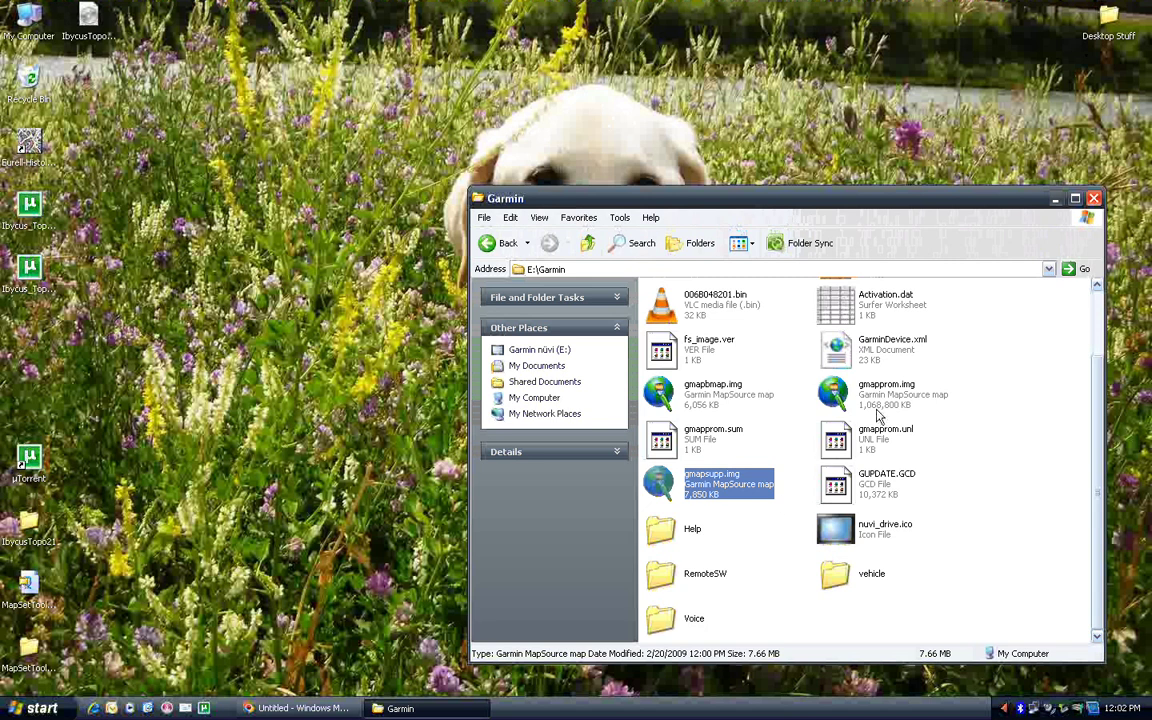
left_click(591, 247)
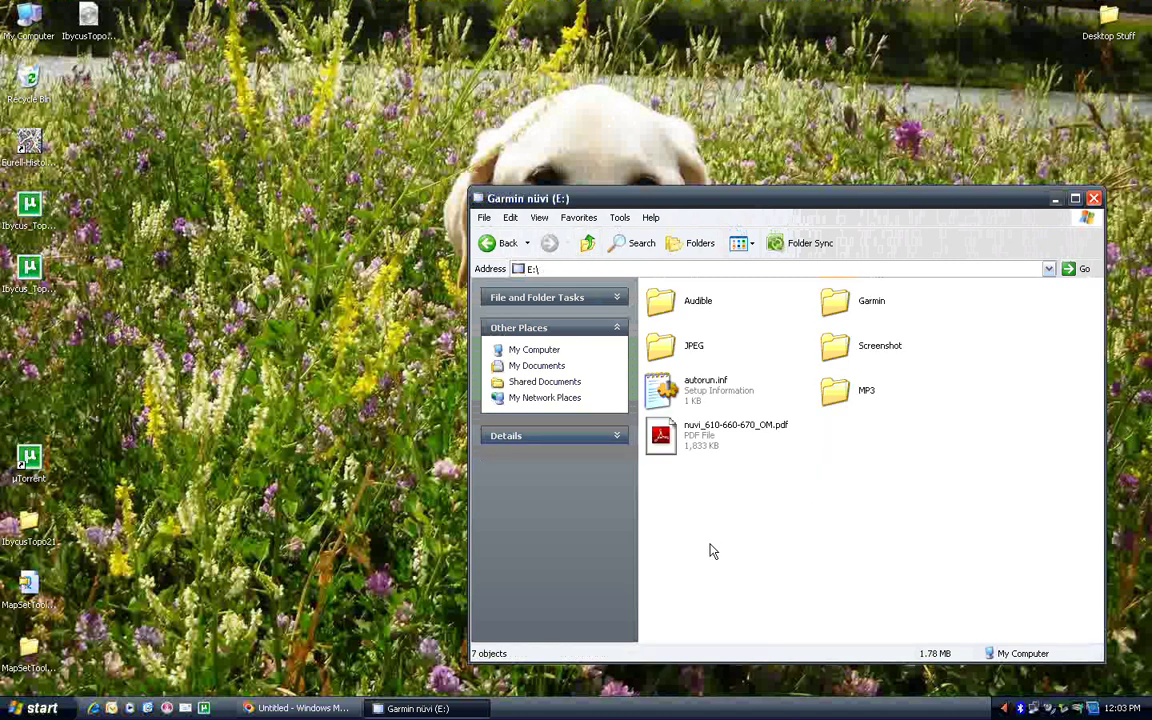
left_click(587, 246)
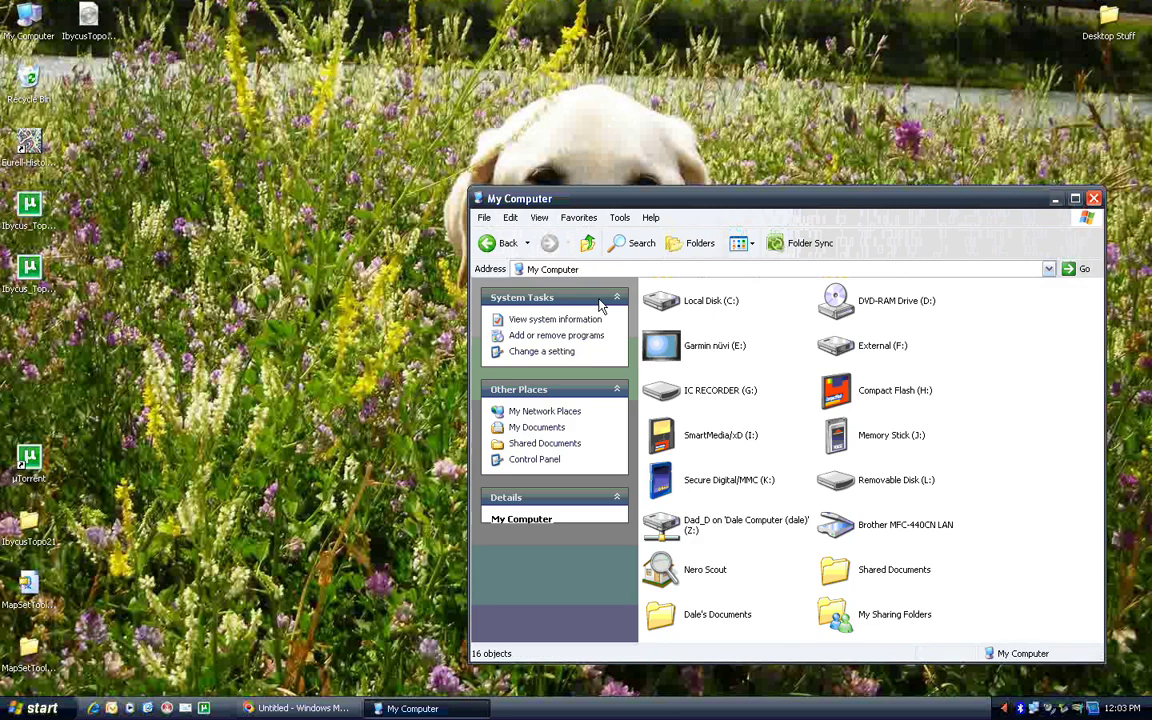